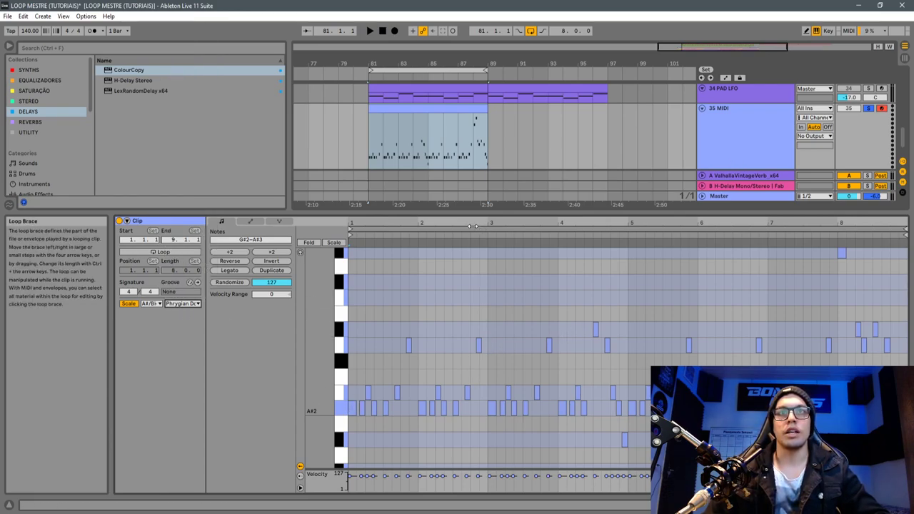
Examine the note pattern across the eight-bar MIDI clip on track 35, from the first bar to the last
drag(479, 230, 729, 295)
right_click(727, 292)
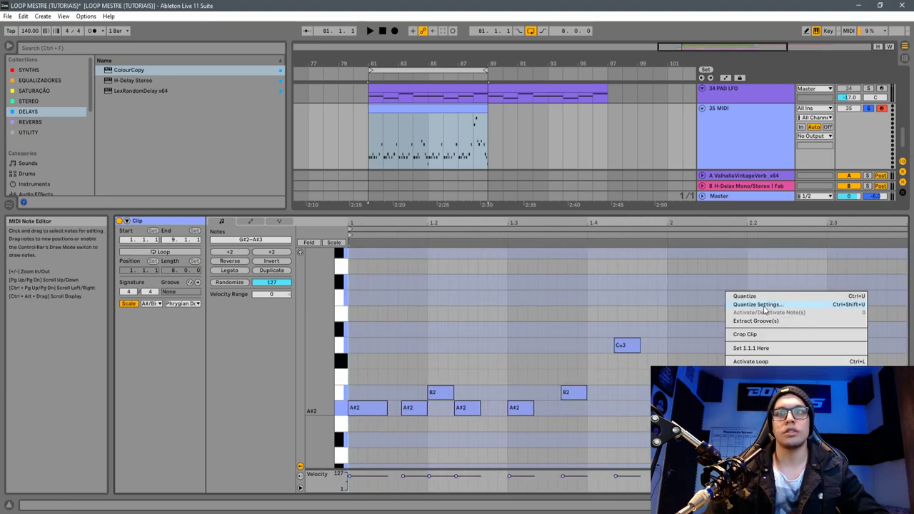
right_click(672, 285)
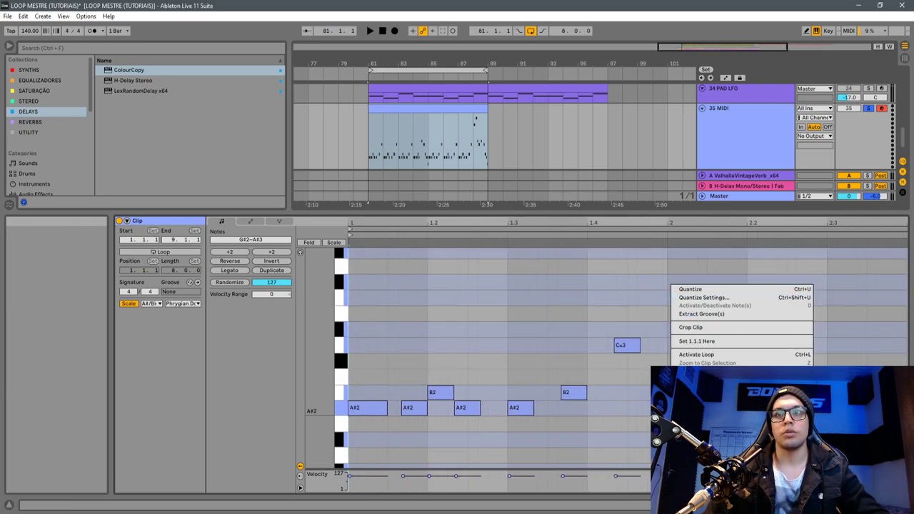
key(Escape)
key(minus)
key(minus)
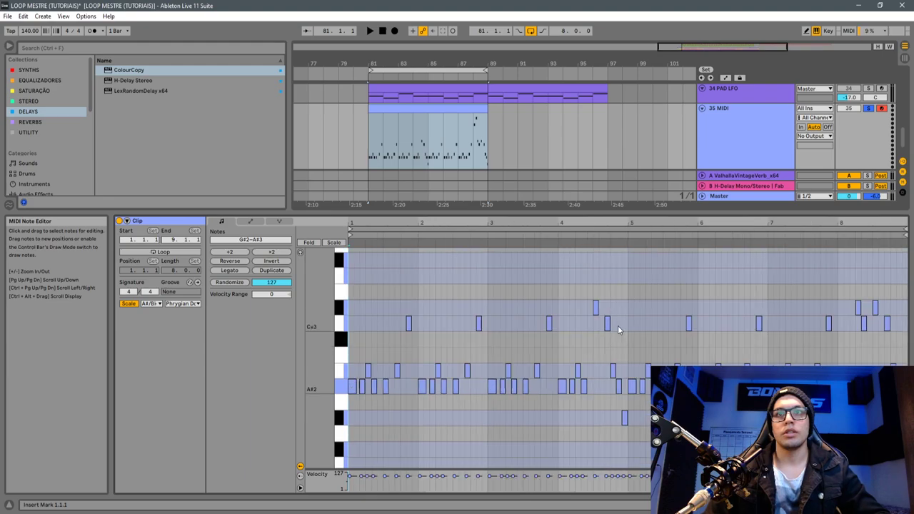
mouse_move(618, 222)
mouse_down()
mouse_move(618, 236)
mouse_move(618, 222)
mouse_up()
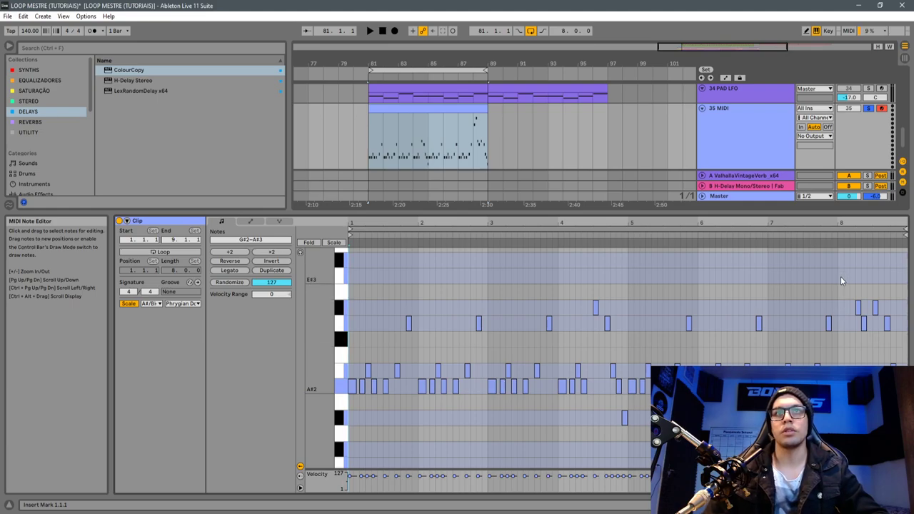
drag(843, 287, 871, 359)
Load Serum_x64 from the SYNTHS collection onto the 35 MIDI track
click(725, 121)
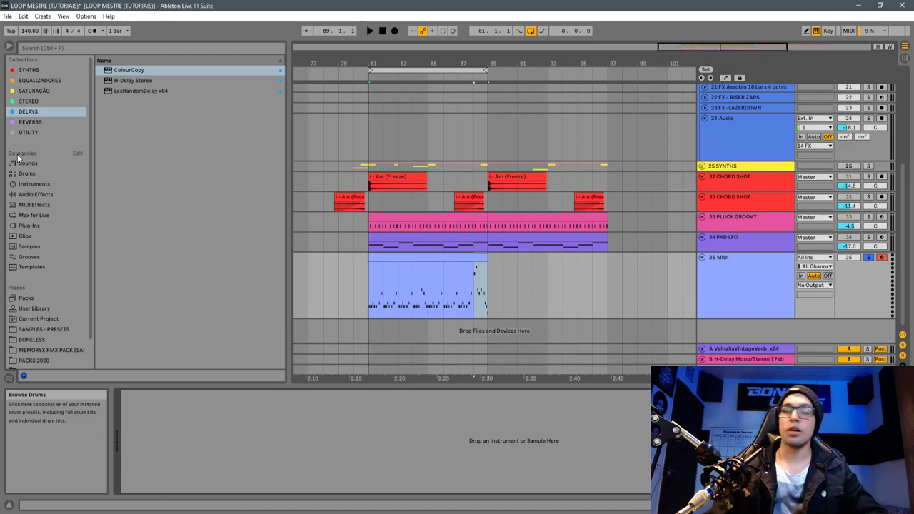
click(29, 70)
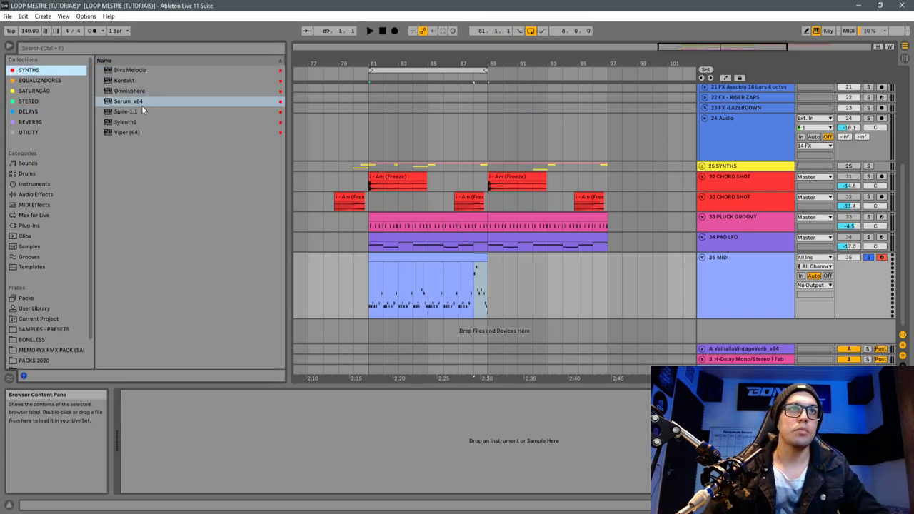
drag(141, 102, 198, 421)
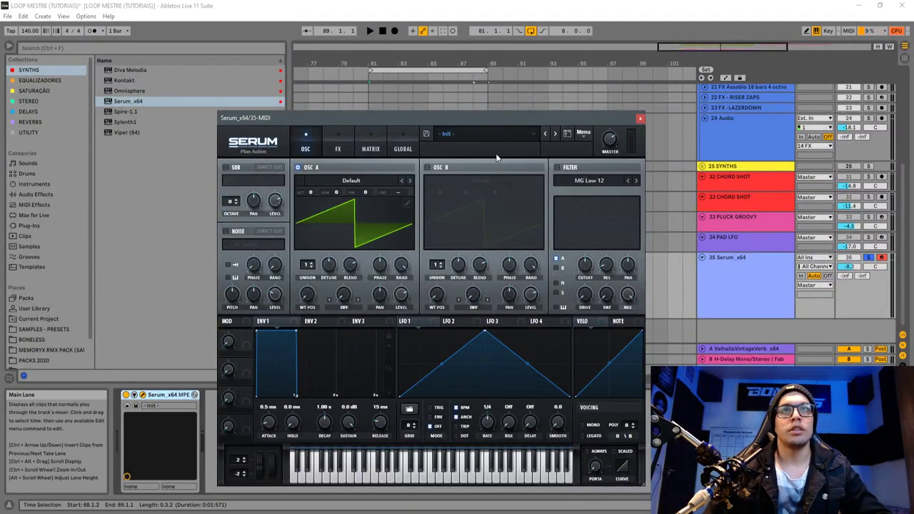
drag(450, 117, 422, 145)
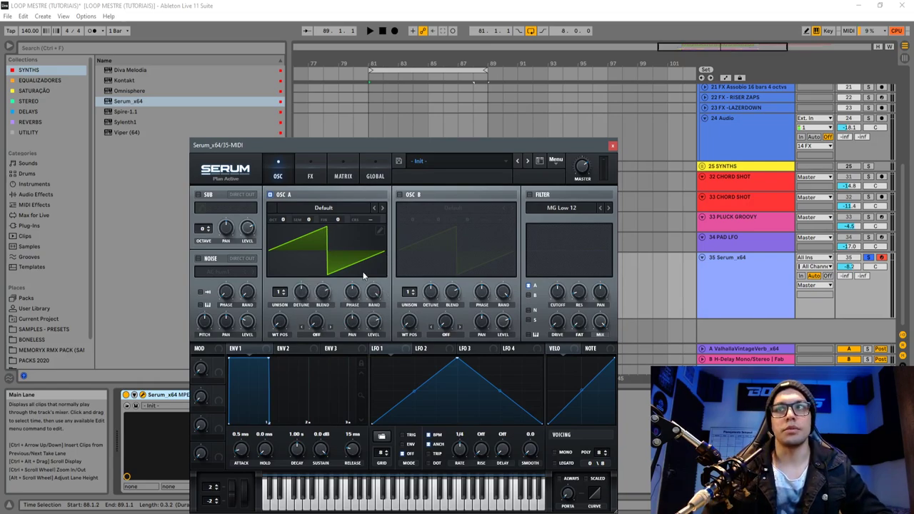
Play the loop to audition Serum's Init patch, and reposition the plugin window
key(space)
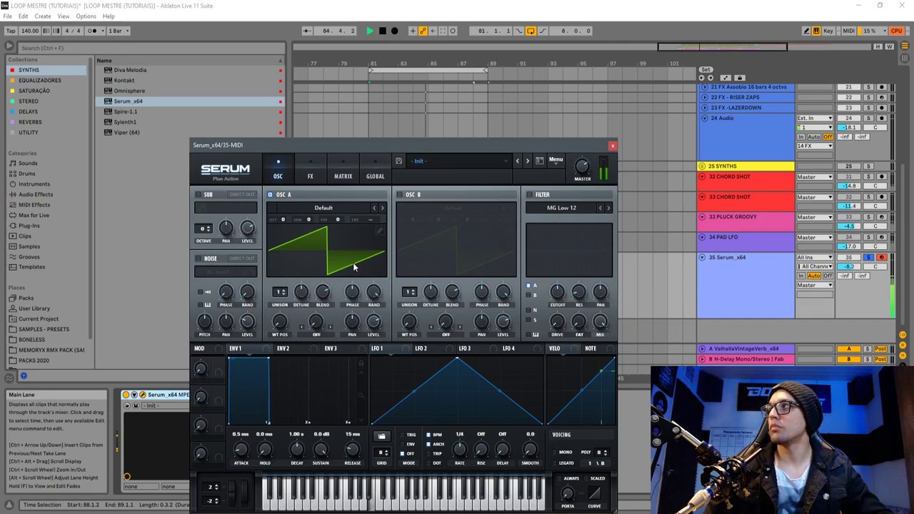
key(space)
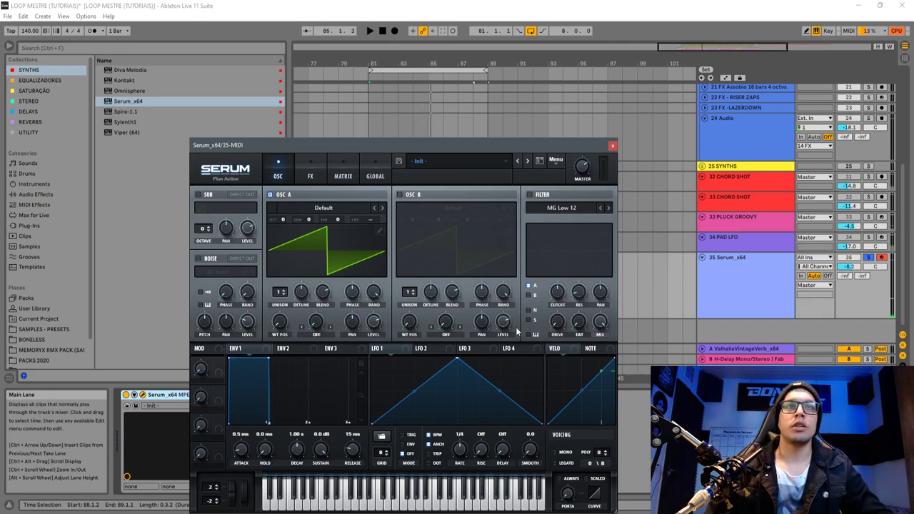
drag(307, 152, 314, 127)
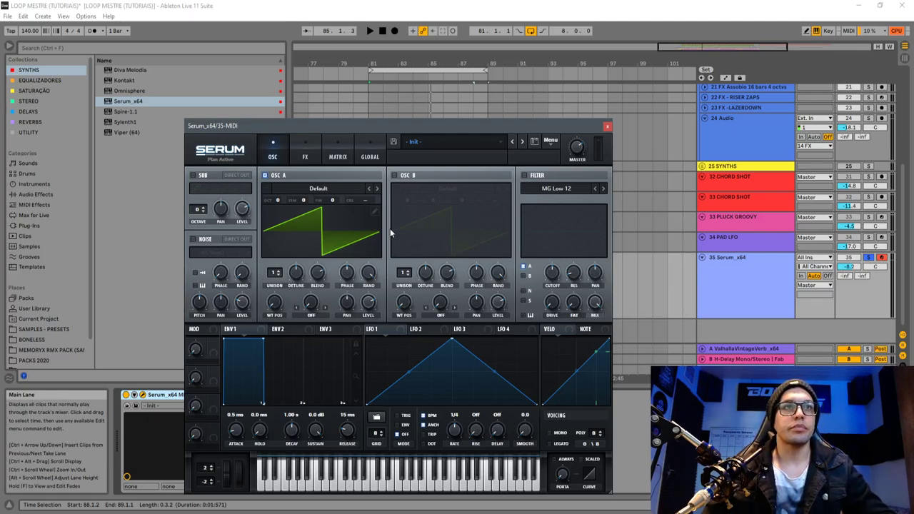
drag(353, 128, 357, 124)
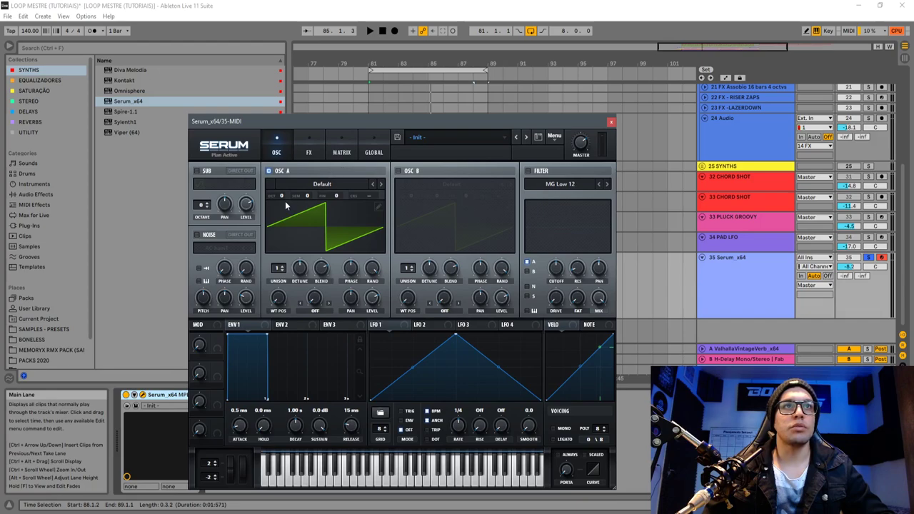
Set Osc A's unison to 6 voices, adjust its detune, and audition the loop
scroll(282, 269, up, 4)
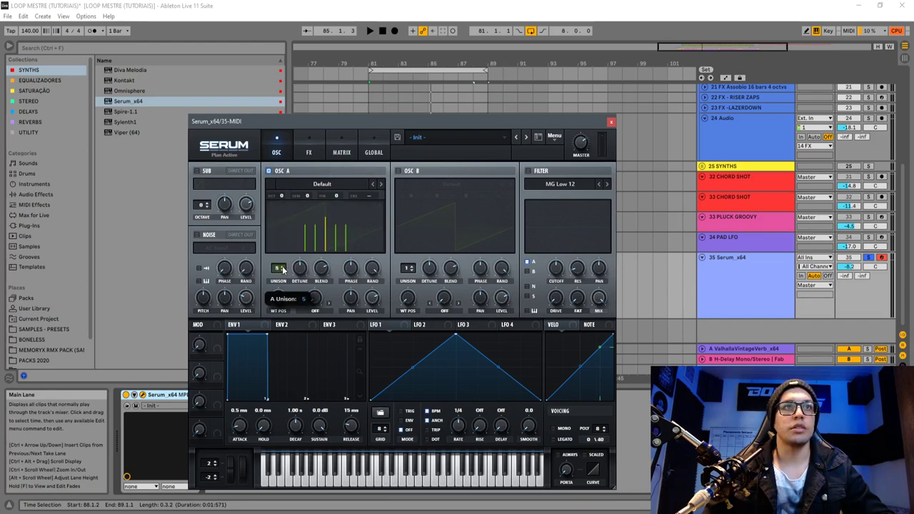
scroll(283, 269, up, 1)
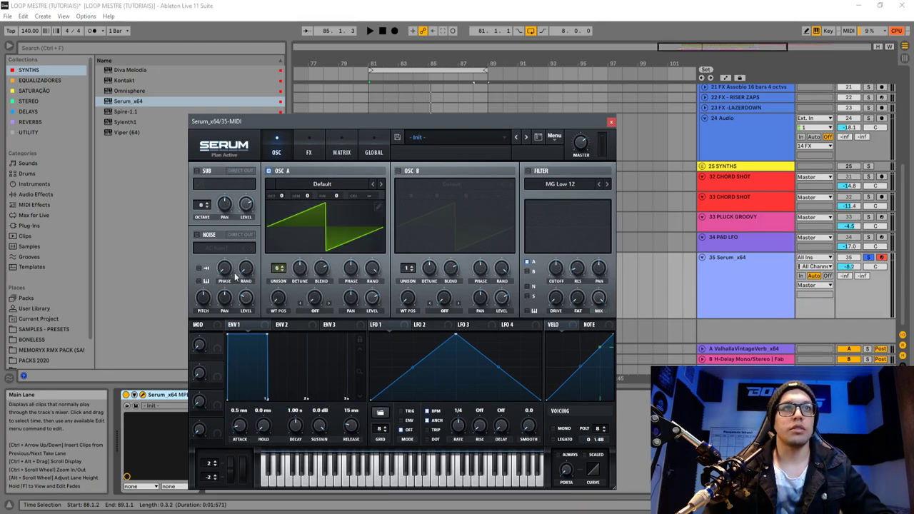
drag(300, 272, 294, 244)
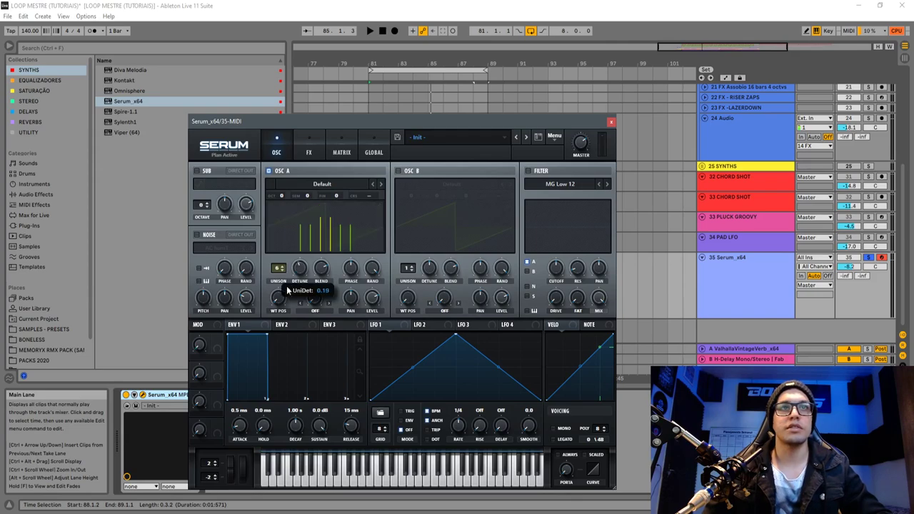
drag(301, 268, 300, 246)
key(space)
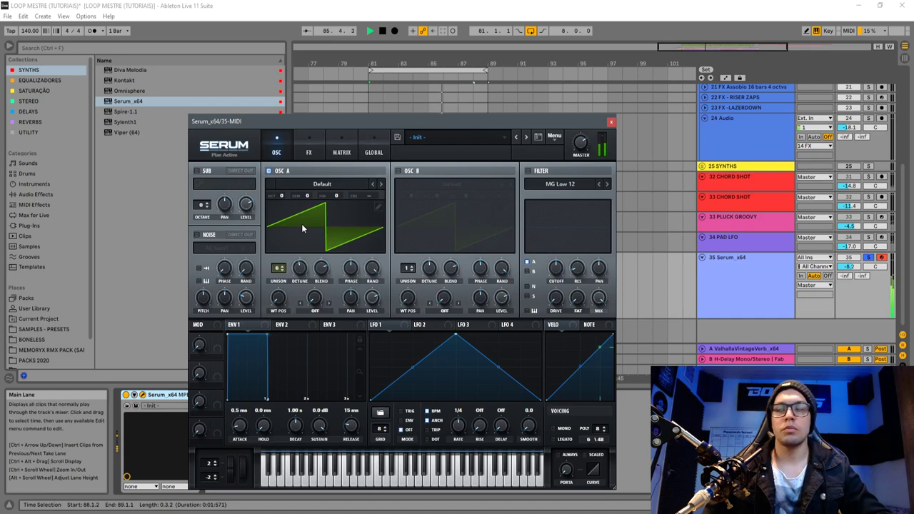
key(space)
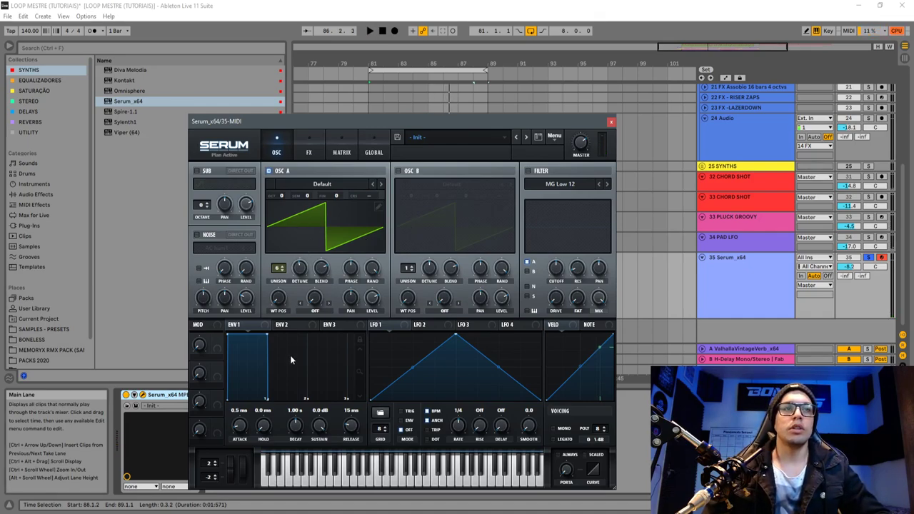
Select Envelope 2, enable the filter, and set the filter type to MG Low 24
click(299, 328)
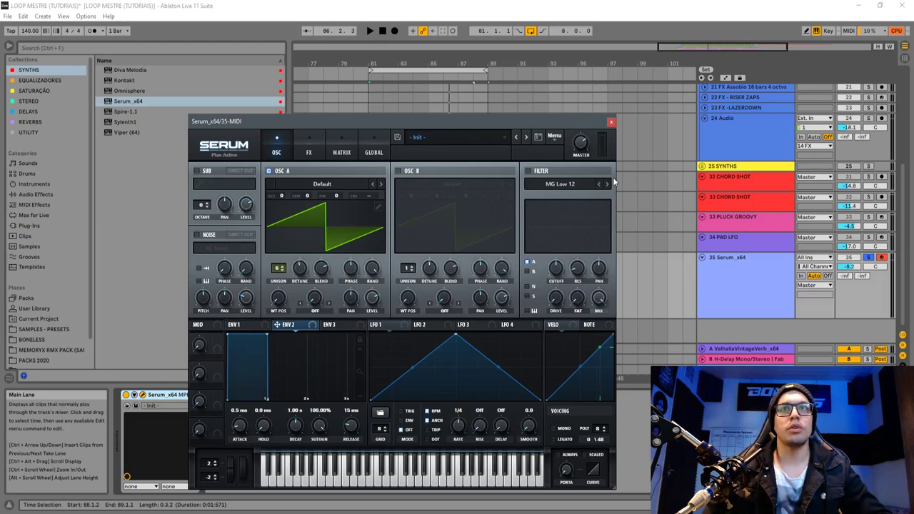
click(529, 171)
click(562, 183)
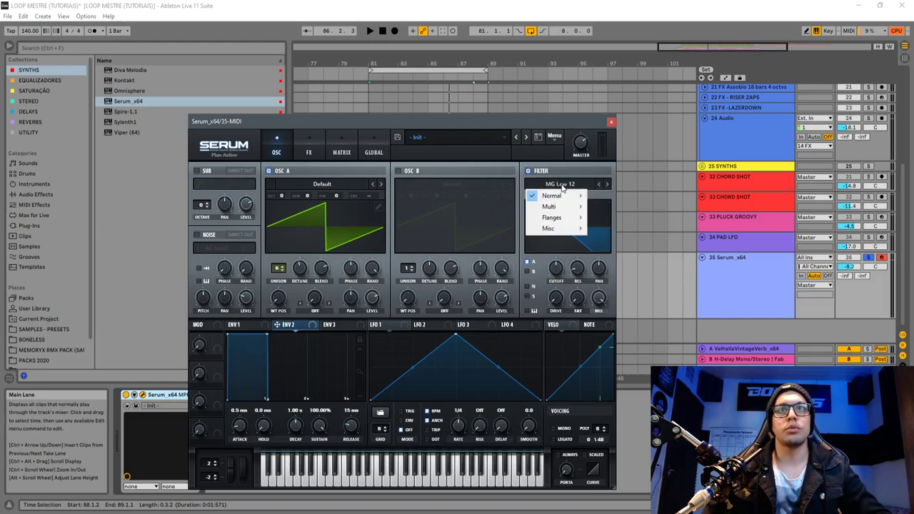
mouse_move(567, 197)
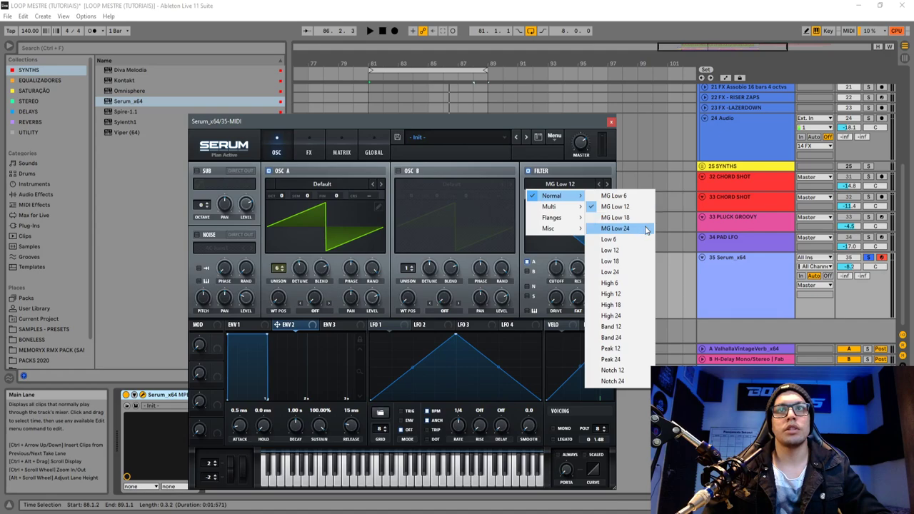
click(616, 229)
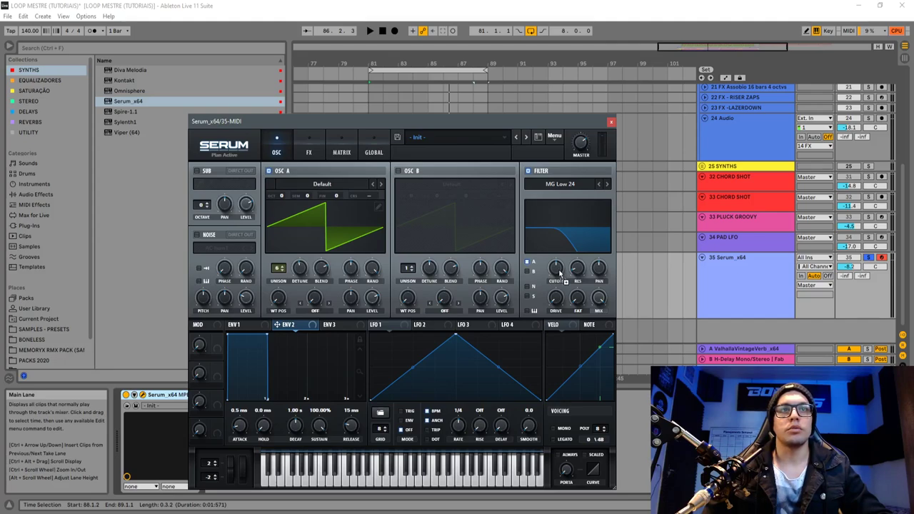
Assign Envelope 2 as a modulator of the filter cutoff and play the loop
drag(559, 271, 551, 230)
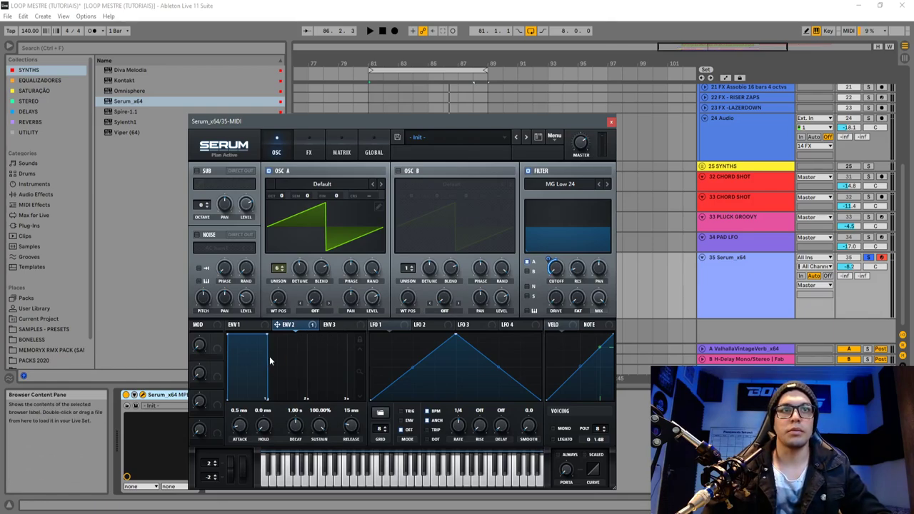
click(288, 325)
key(space)
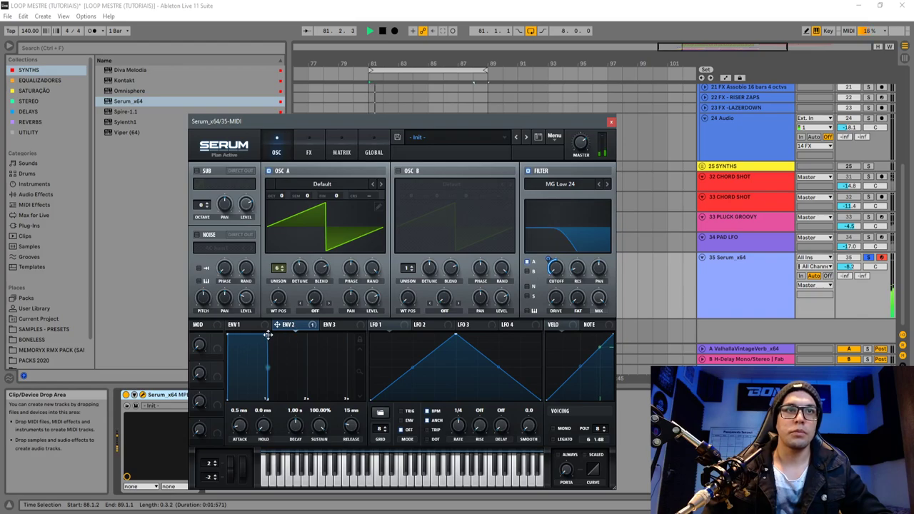
Shape Envelope 2 with a 1.40 s decay, 27.21% sustain and a steep concave decay curve
drag(267, 333, 282, 384)
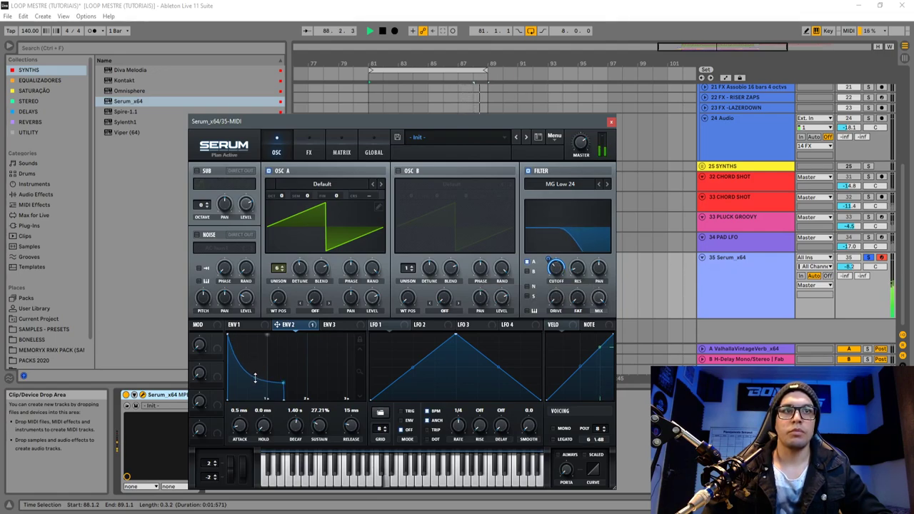
drag(255, 376, 270, 359)
key(space)
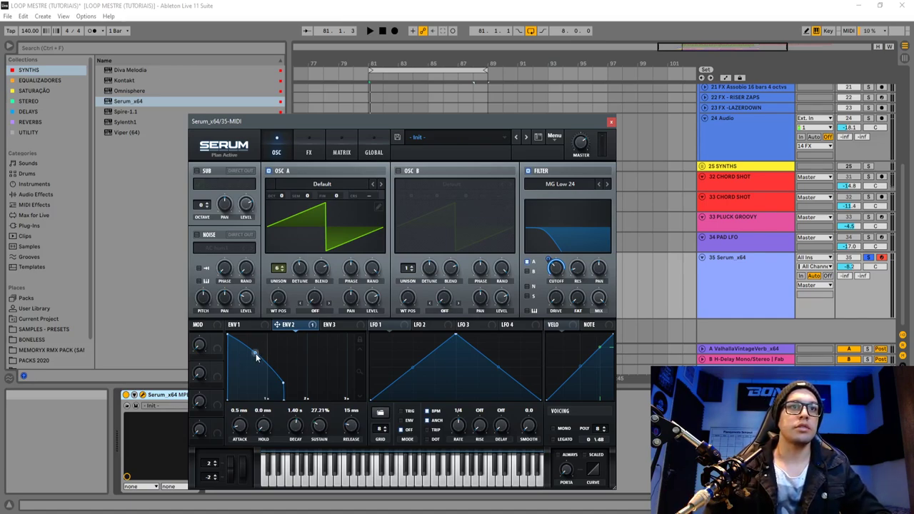
drag(255, 353, 261, 377)
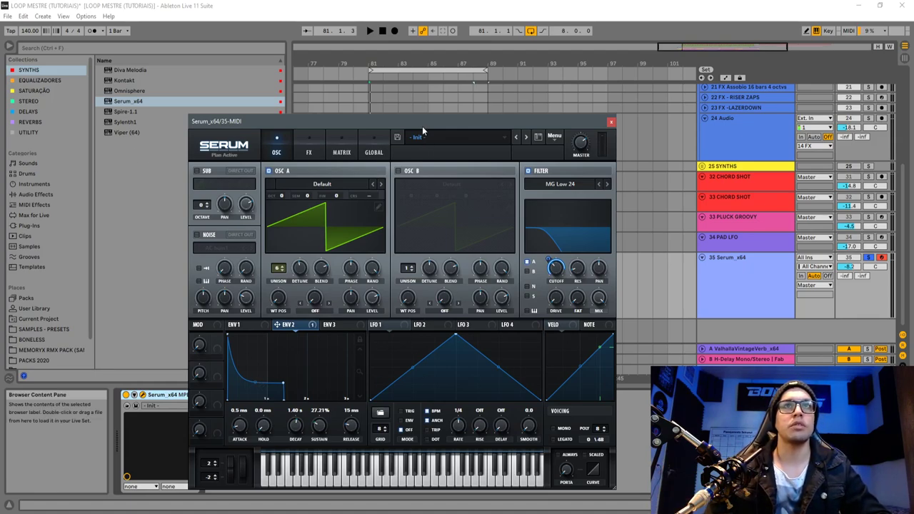
Lower the filter cutoff while the loop plays
drag(422, 126, 439, 109)
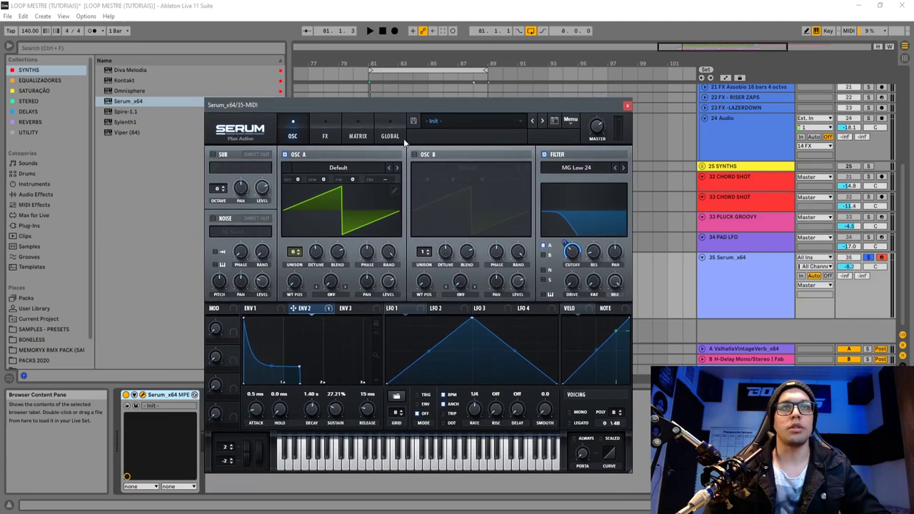
key(space)
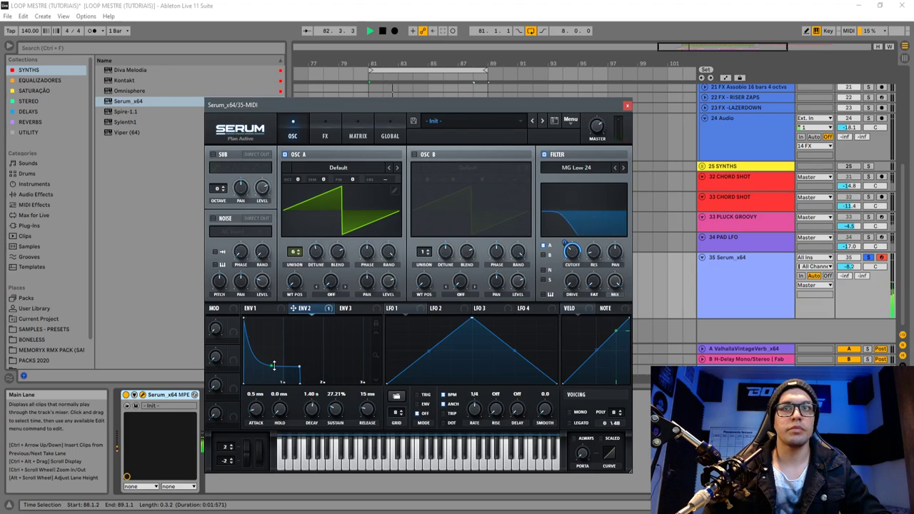
mouse_move(569, 265)
mouse_move(570, 265)
mouse_down()
mouse_move(579, 213)
mouse_move(565, 275)
mouse_up()
key(space)
Raise the filter's Fat amount and audition the loop with it
mouse_move(596, 250)
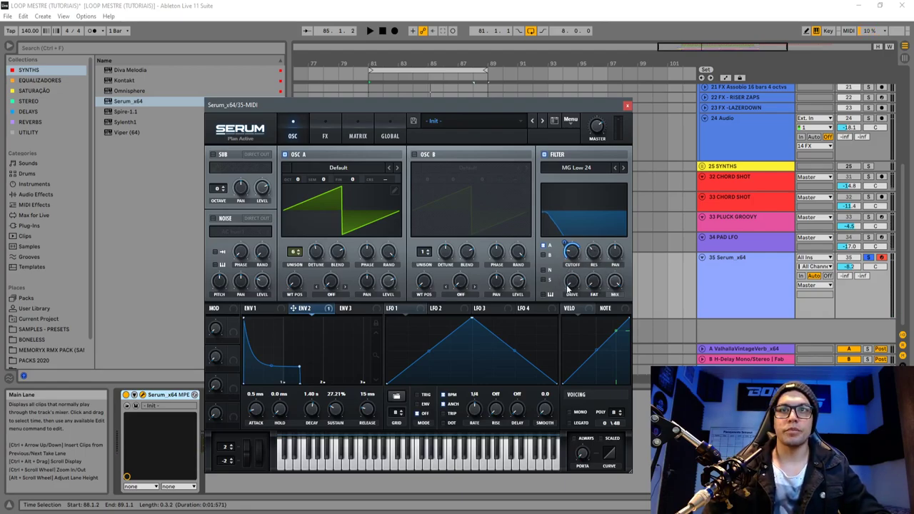
drag(577, 288, 598, 137)
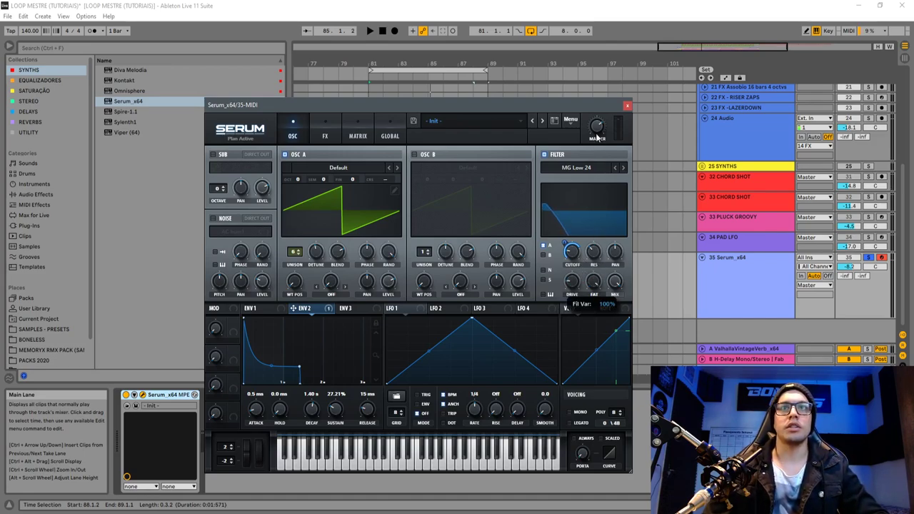
drag(579, 282, 607, 215)
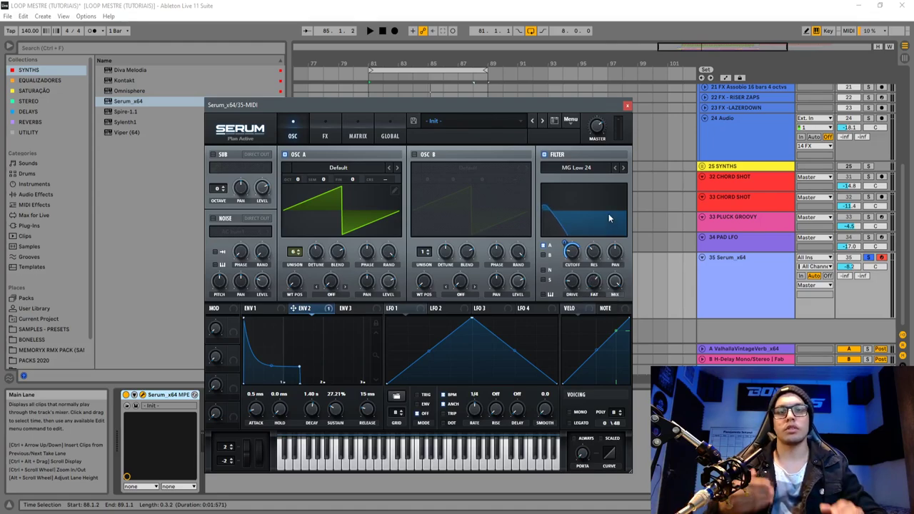
drag(595, 287, 592, 289)
key(space)
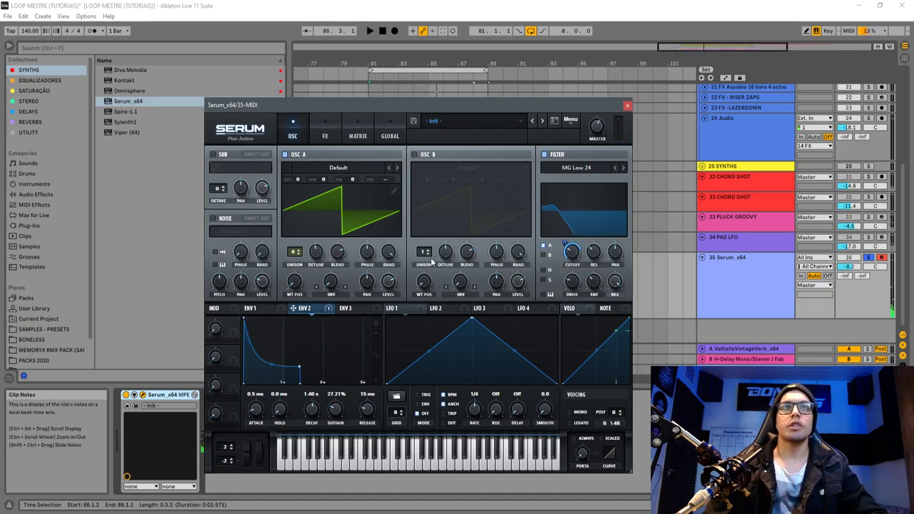
Reposition the Serum window and enable oscillator B
drag(393, 111, 382, 132)
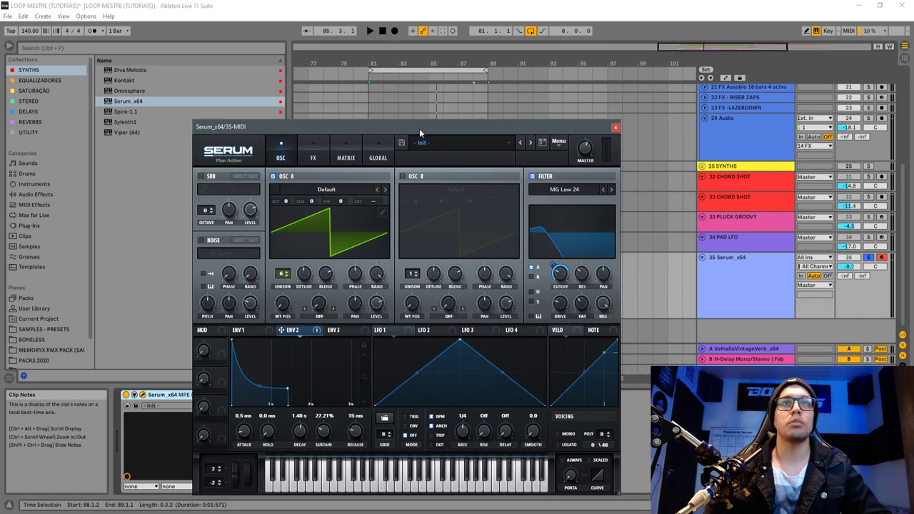
drag(415, 129, 432, 127)
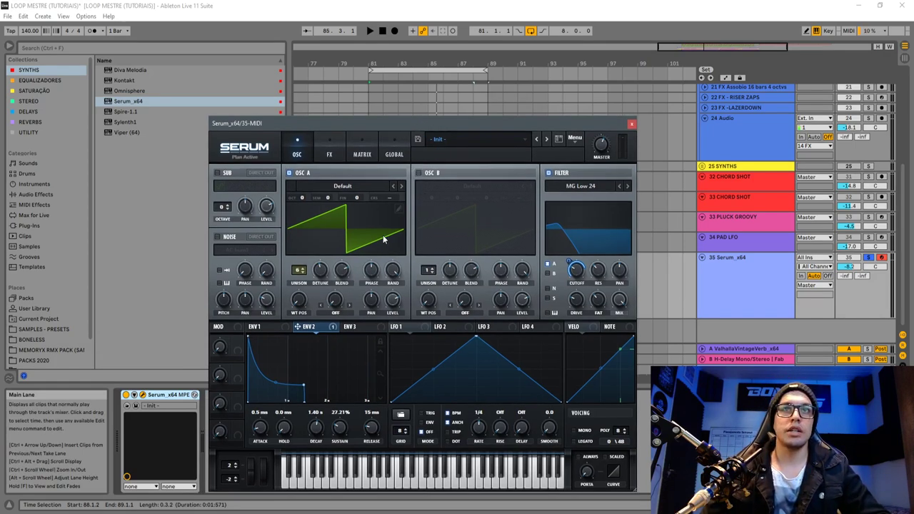
click(419, 173)
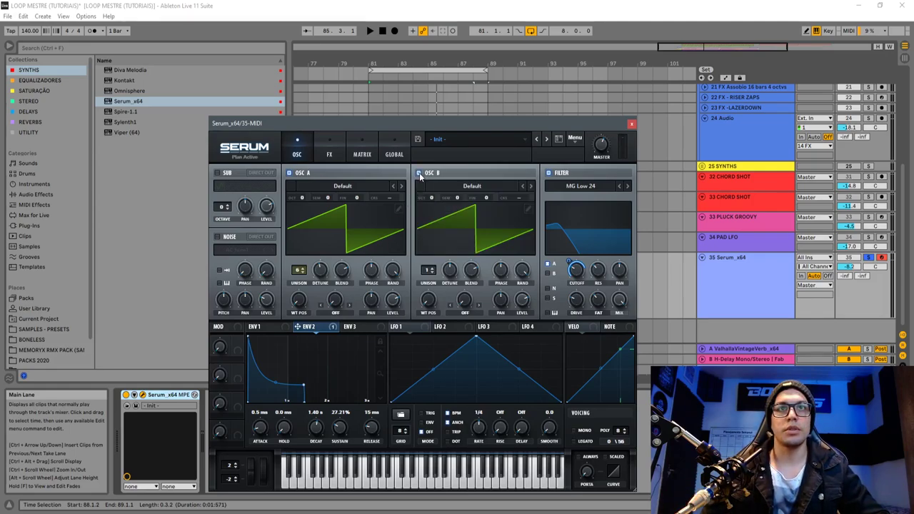
Reposition the Serum window and load the Analog wavetable PWM Juno into oscillator B
drag(485, 126, 430, 157)
click(429, 218)
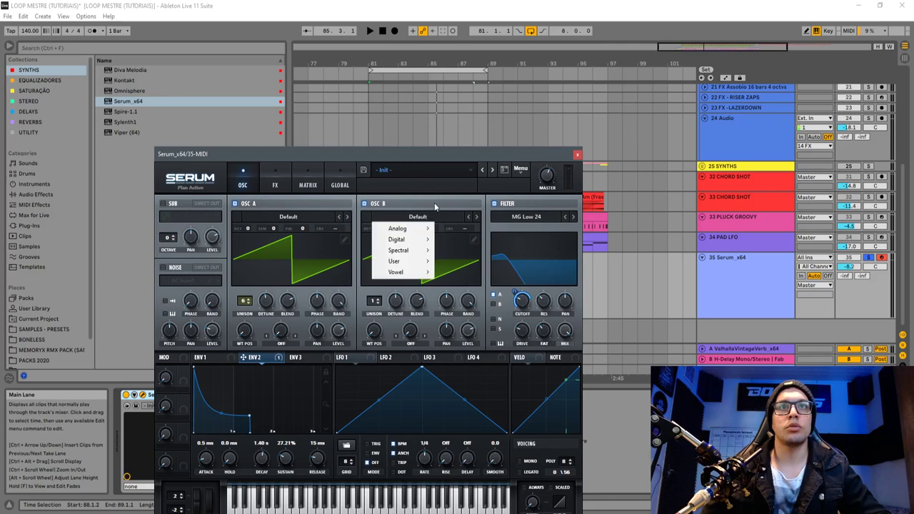
click(444, 155)
drag(444, 155, 477, 115)
click(459, 179)
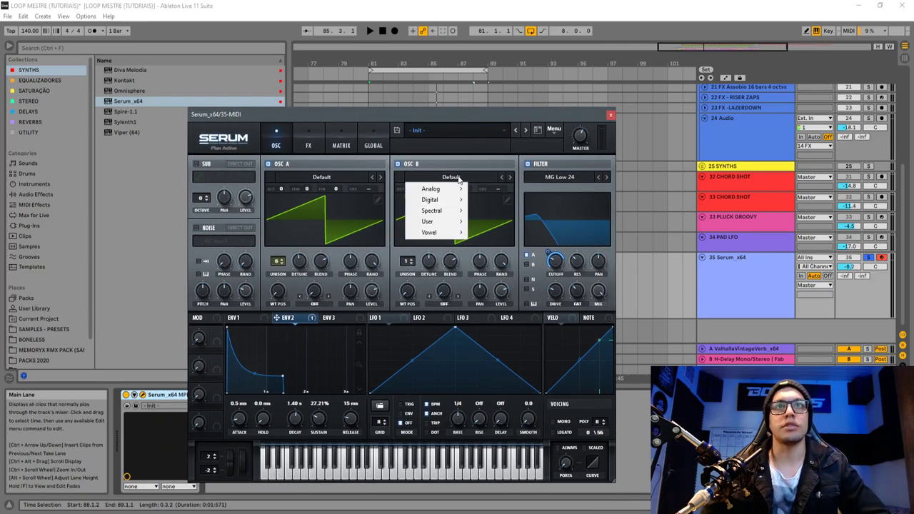
mouse_move(444, 200)
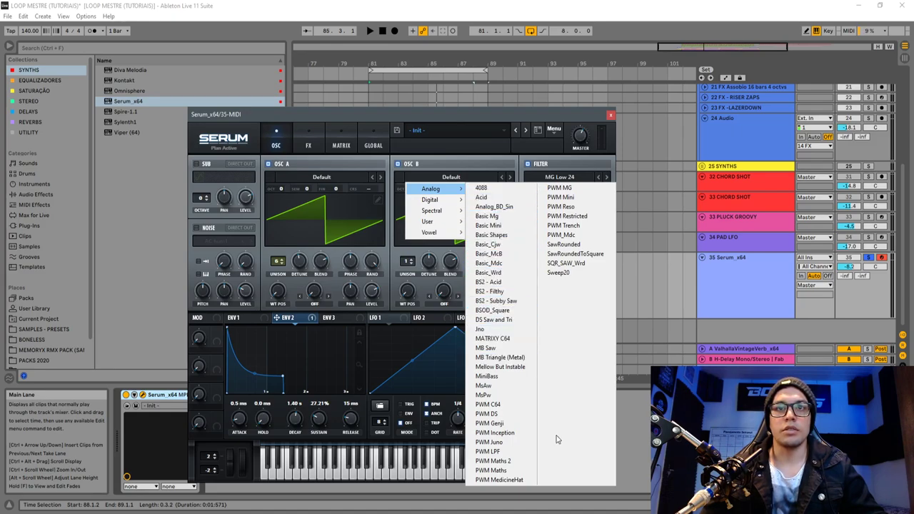
click(518, 443)
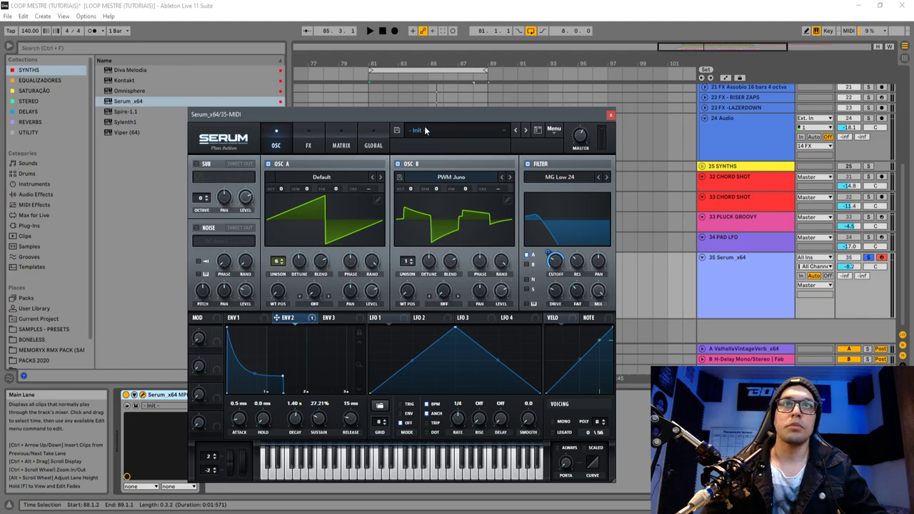
Set oscillator B to 3 unison voices and raise its octave to +1 while the loop plays
key(space)
drag(442, 288, 416, 287)
click(413, 261)
click(413, 261)
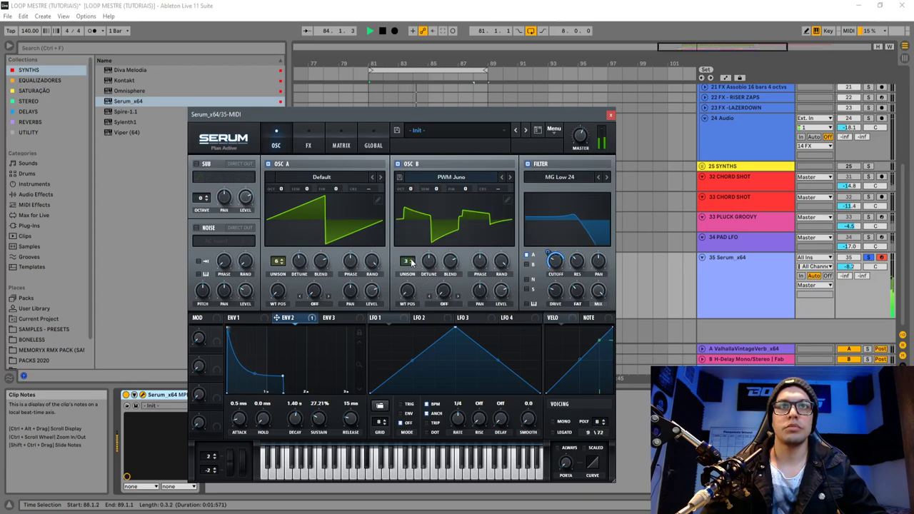
drag(410, 189, 412, 208)
drag(419, 173, 419, 185)
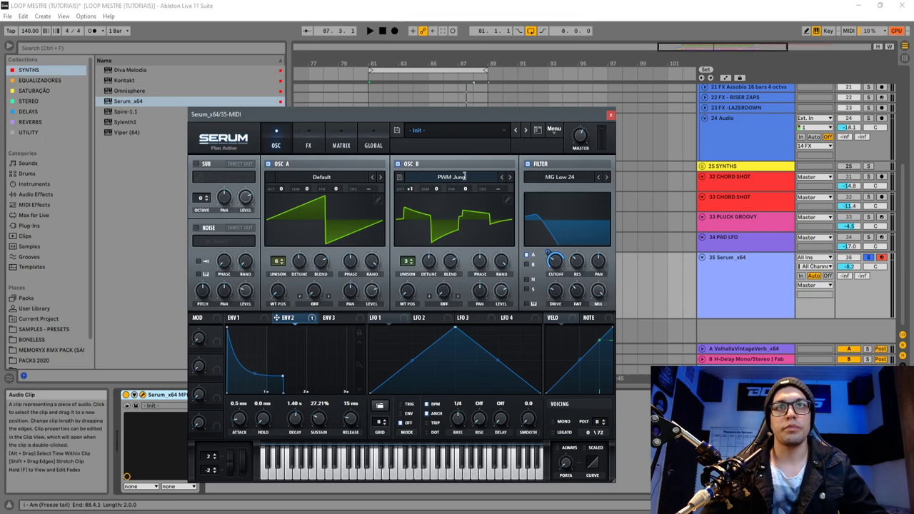
Load the Analog wavetable Basic Shapes into oscillator B and move its wavetable position to the square wave
click(465, 176)
mouse_move(450, 188)
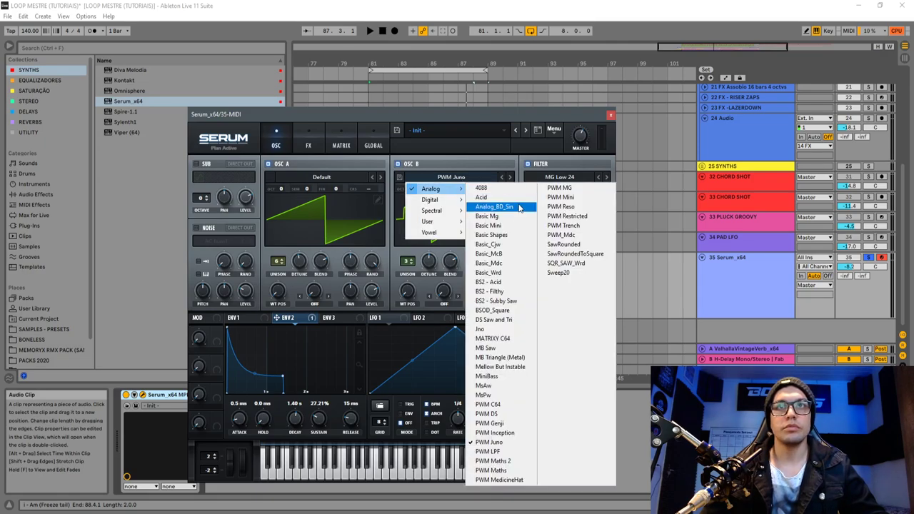
click(492, 234)
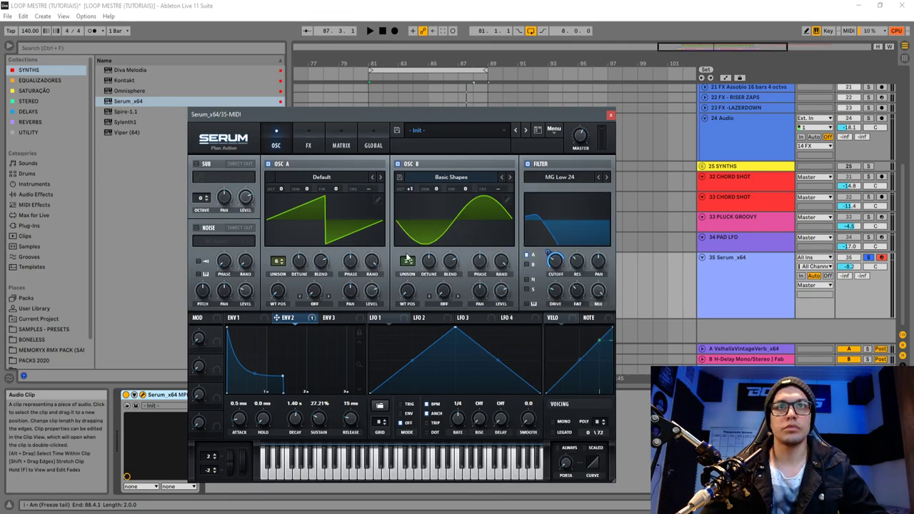
key(space)
drag(413, 265, 426, 251)
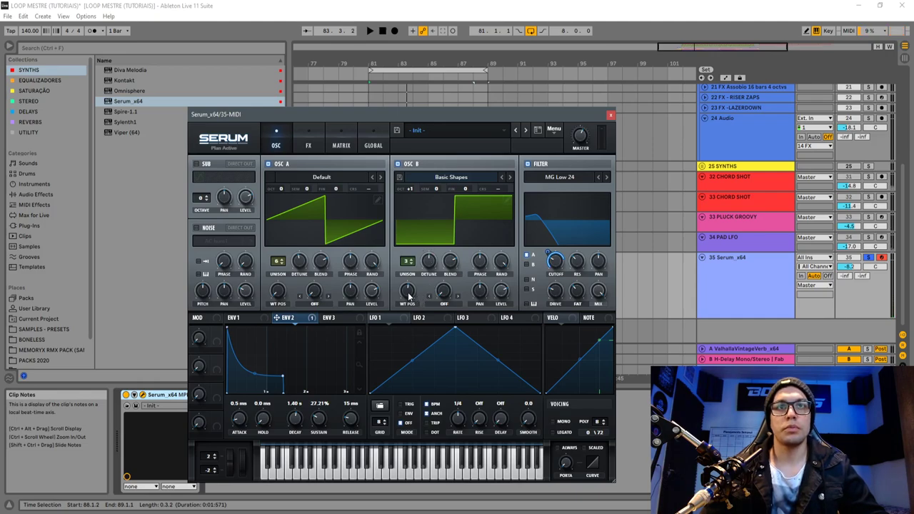
mouse_move(408, 297)
mouse_down()
mouse_move(409, 306)
mouse_move(418, 286)
mouse_move(412, 293)
mouse_up()
Set oscillator B's octave to 0, route it through the filter and audition the loop
key(space)
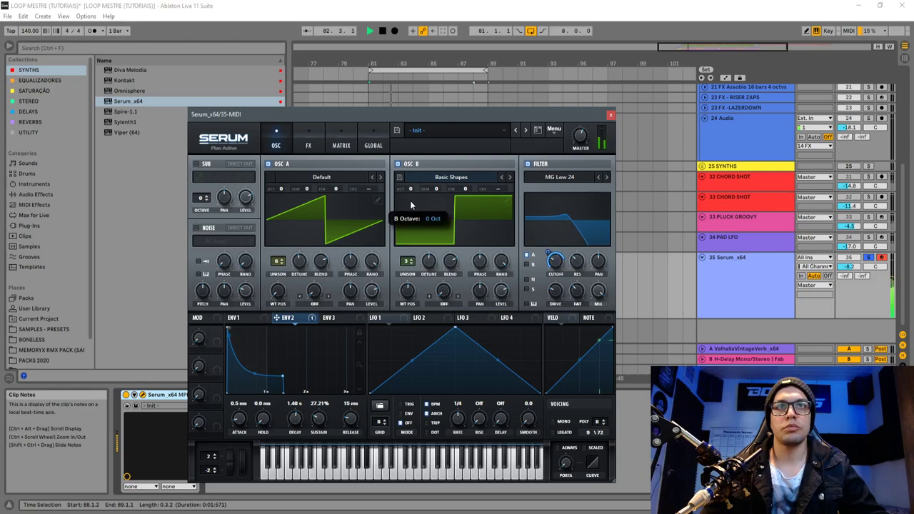
drag(424, 276, 412, 258)
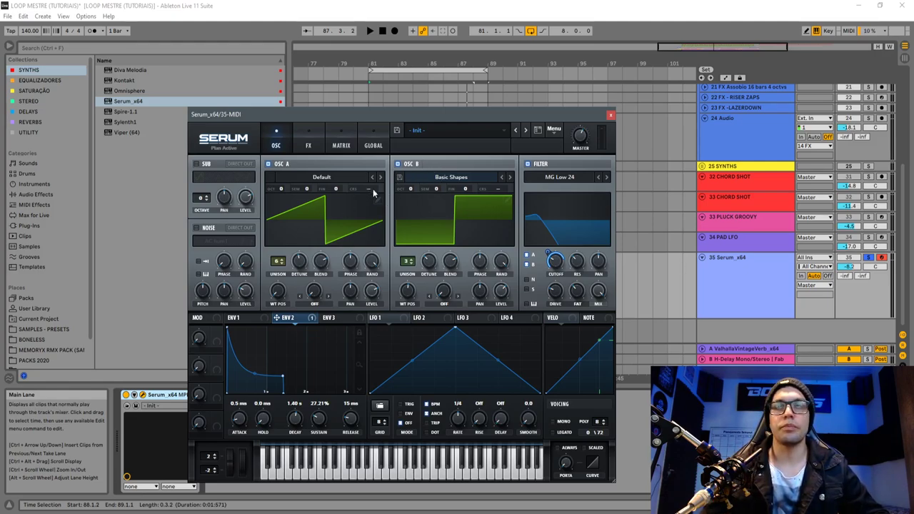
drag(437, 121, 392, 130)
key(space)
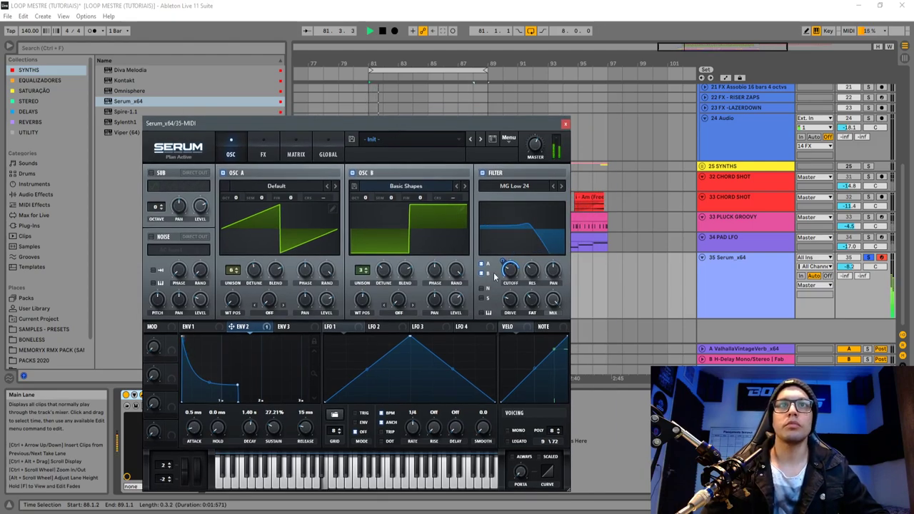
Set oscillator B's level to about 61% and octave to -1, sweeping the filter cutoff fully open and back down
drag(510, 266, 514, 220)
mouse_move(456, 300)
mouse_down()
mouse_move(461, 388)
mouse_move(473, 340)
mouse_move(464, 309)
mouse_up()
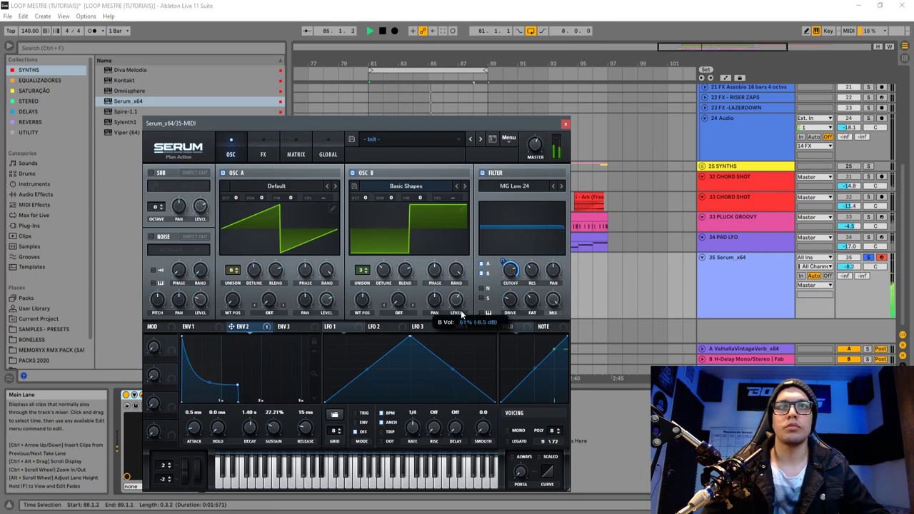
drag(373, 198, 365, 215)
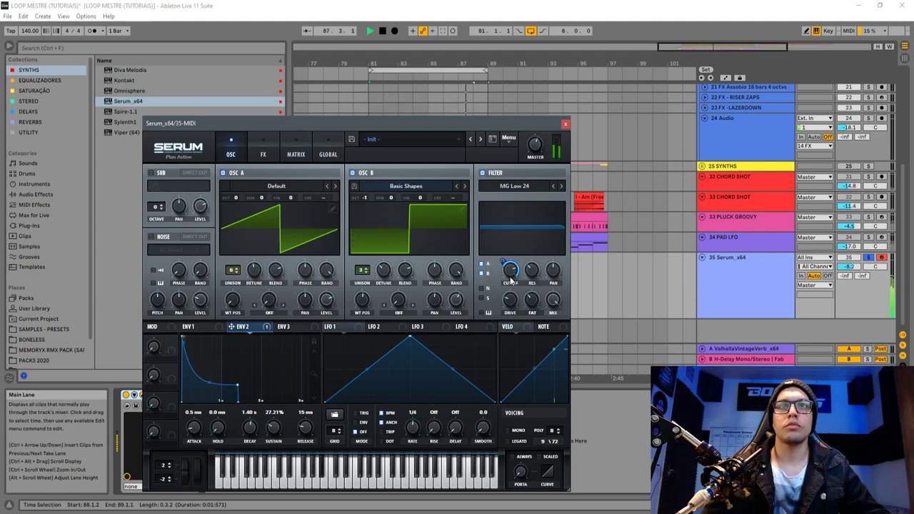
drag(510, 281, 510, 312)
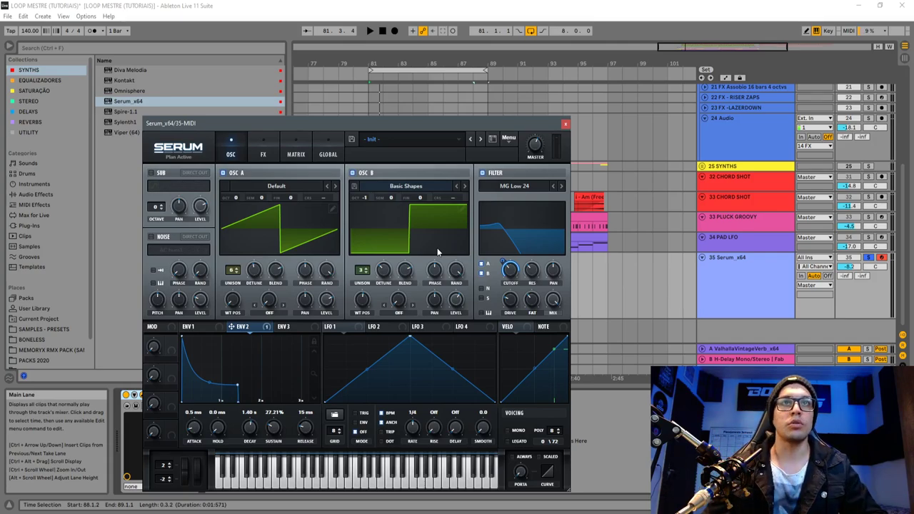
Play the loop, check the master peak level in the mixer and lower track 35's volume to about -9.8 dB
drag(396, 126, 450, 131)
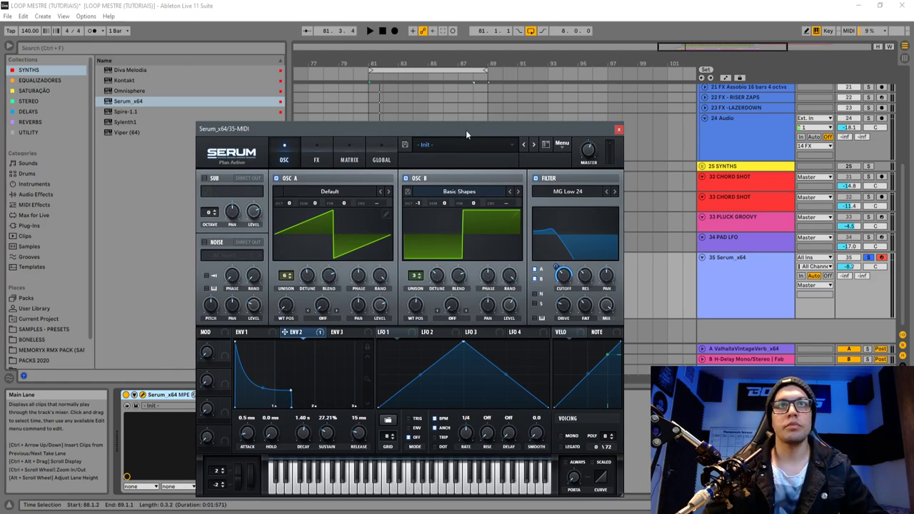
click(372, 107)
key(space)
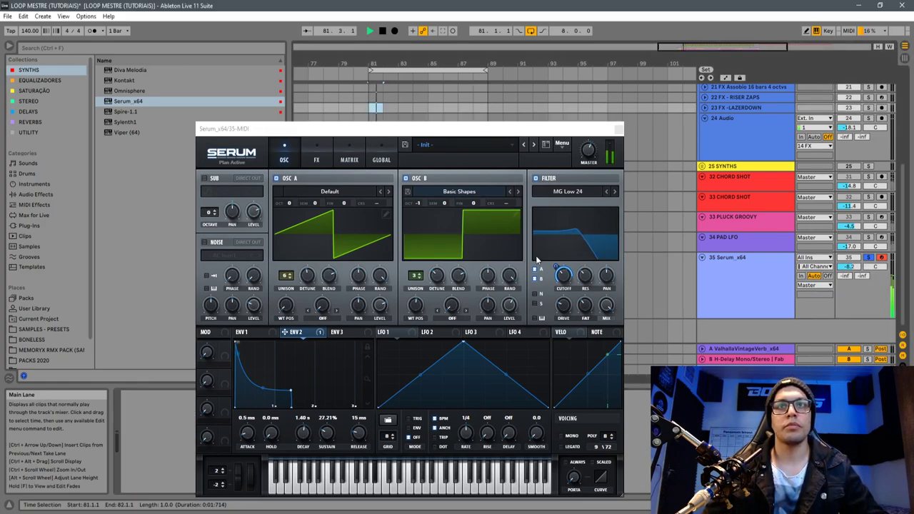
key(Tab)
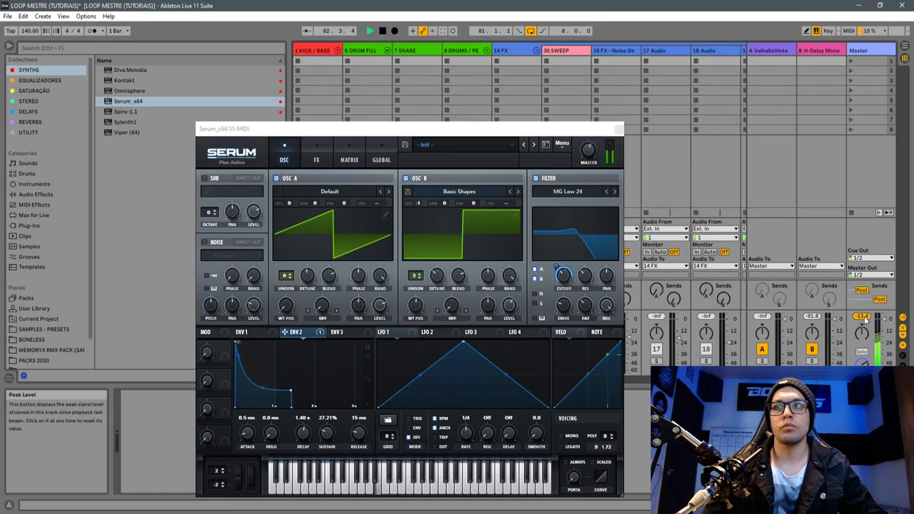
key(Tab)
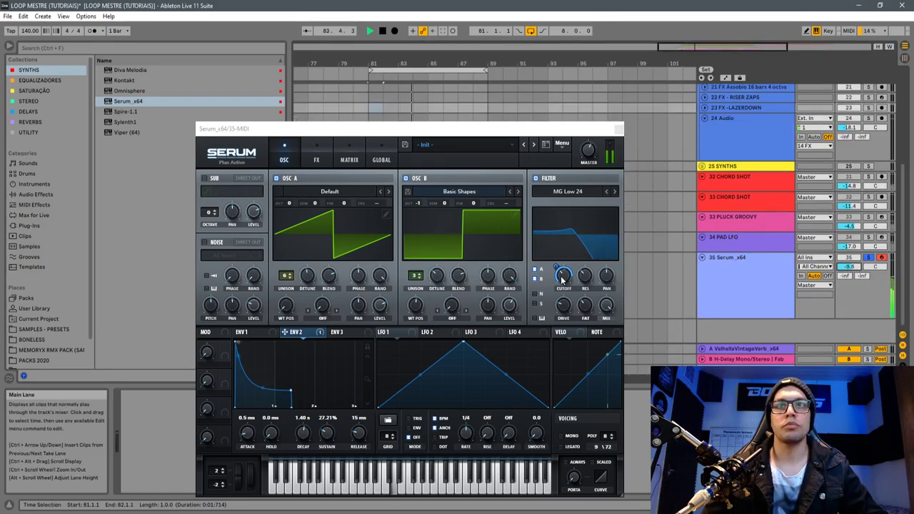
Sweep the filter cutoff and settle it lower while auditioning the loop
click(568, 251)
drag(566, 264, 562, 290)
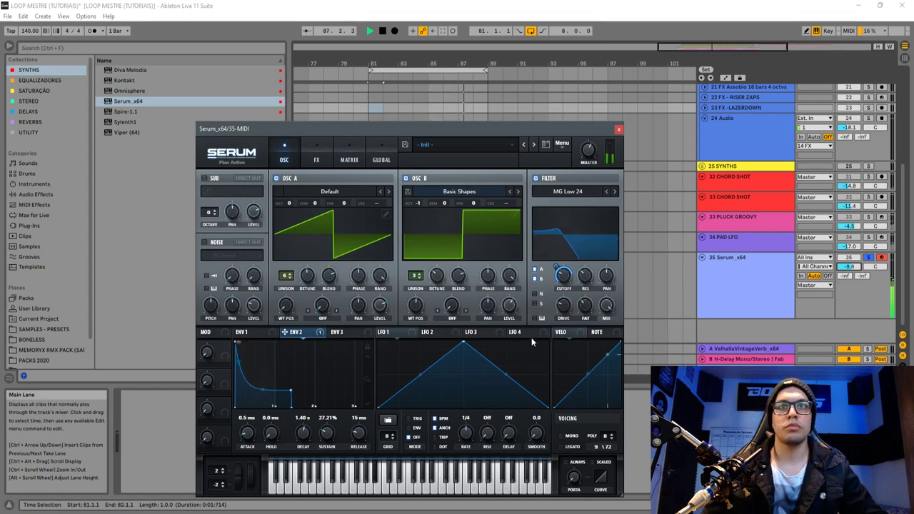
key(space)
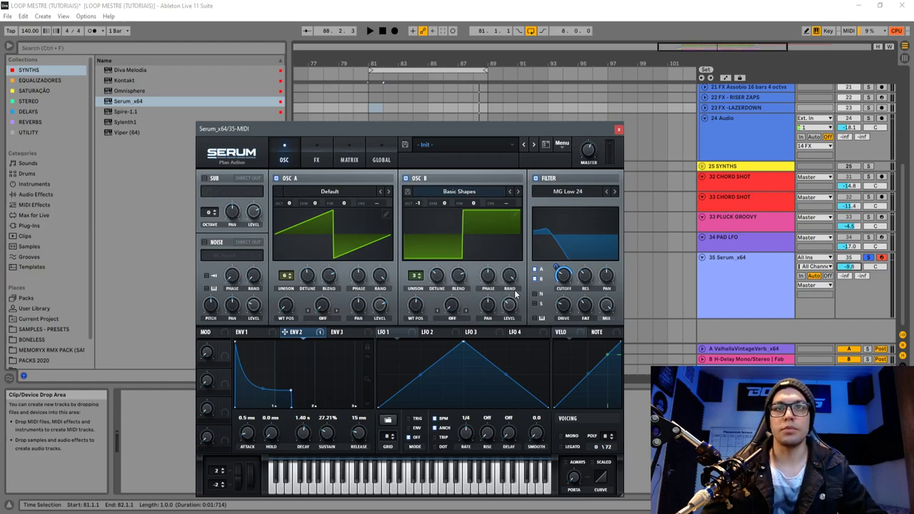
mouse_move(569, 280)
key(space)
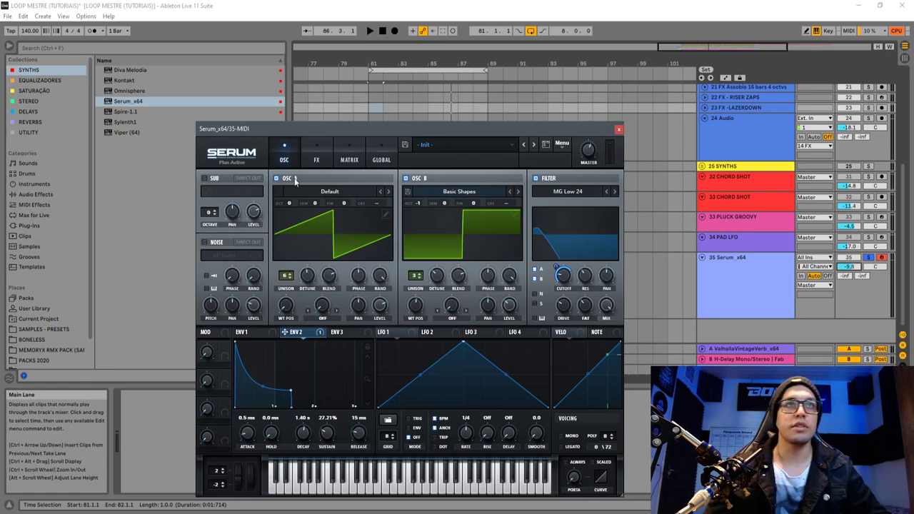
Enable Distortion in Serum's effects, move it to the start of the chain and set its type to Diode 2
click(317, 160)
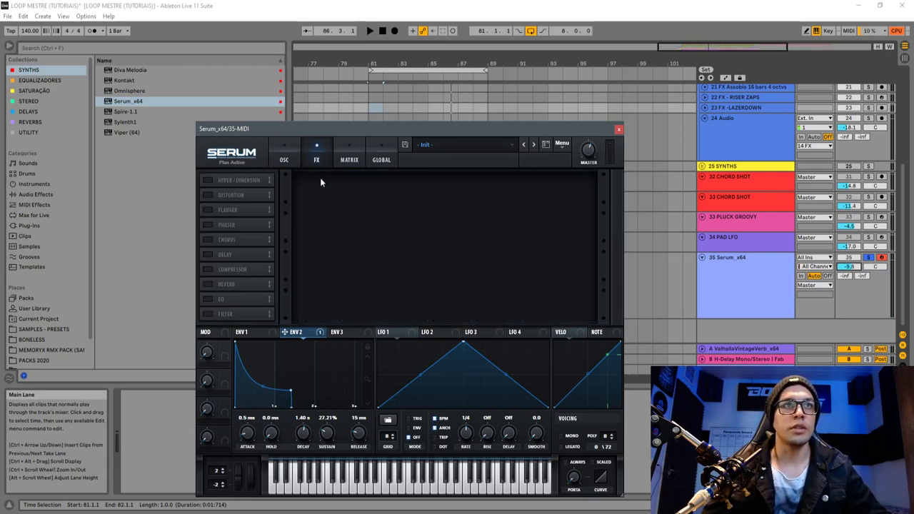
click(203, 198)
drag(237, 196, 245, 182)
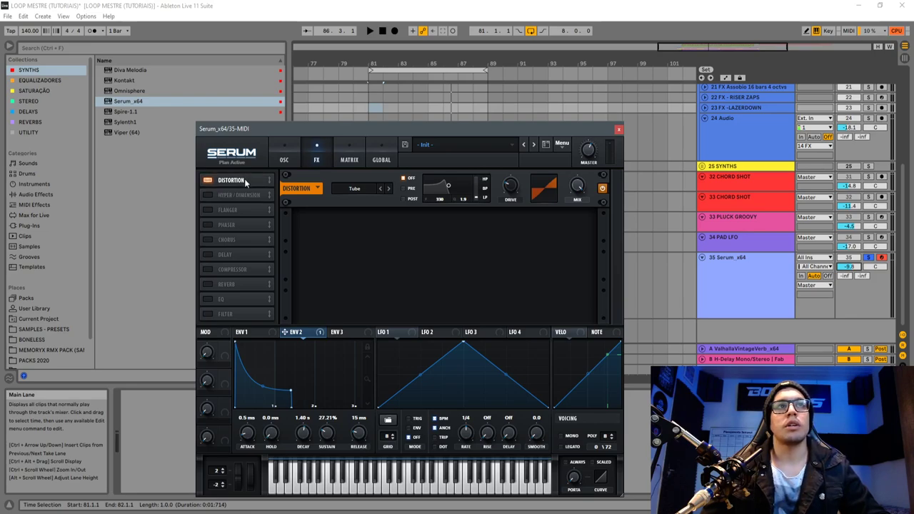
click(350, 189)
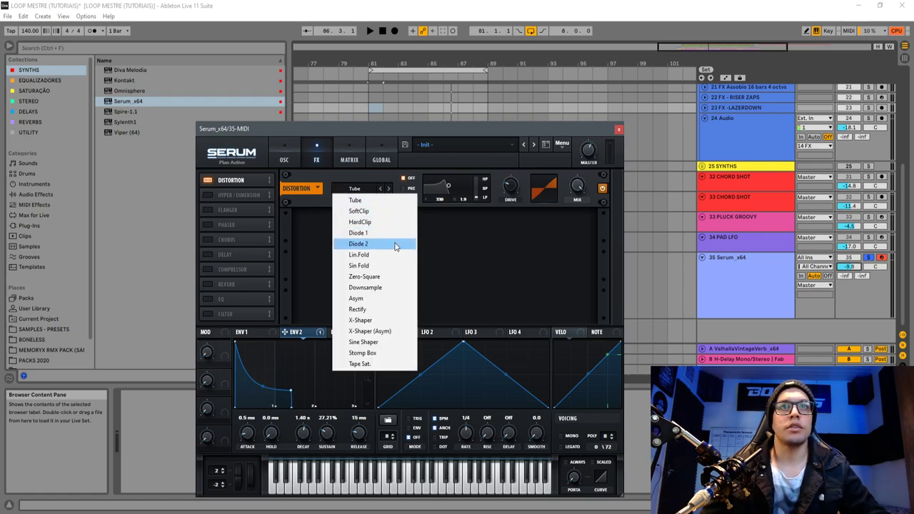
click(396, 245)
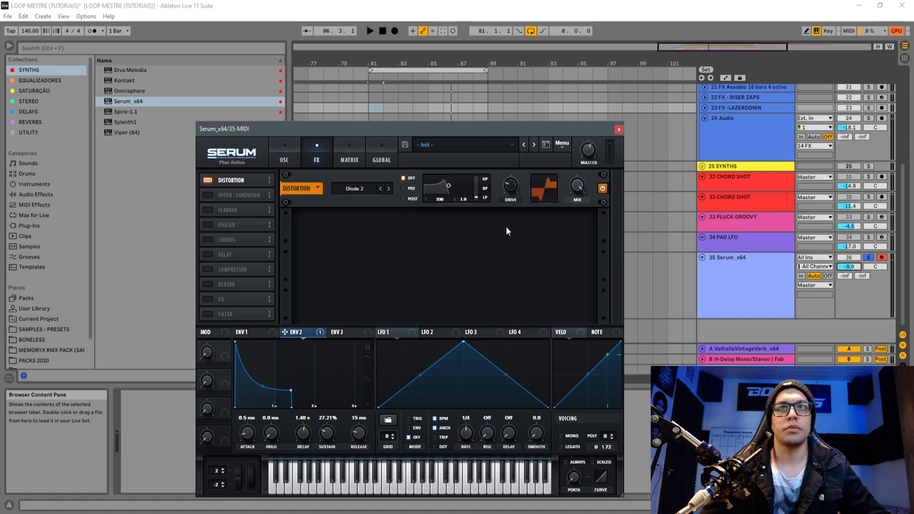
Audition Diode 1 distortion at about 28% mix with its filter set to PRE and the filter frequency raised
key(space)
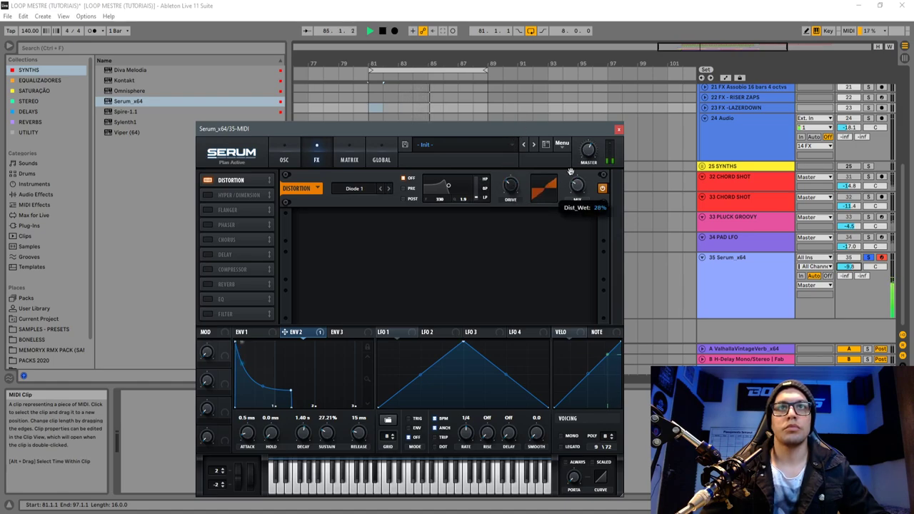
click(412, 188)
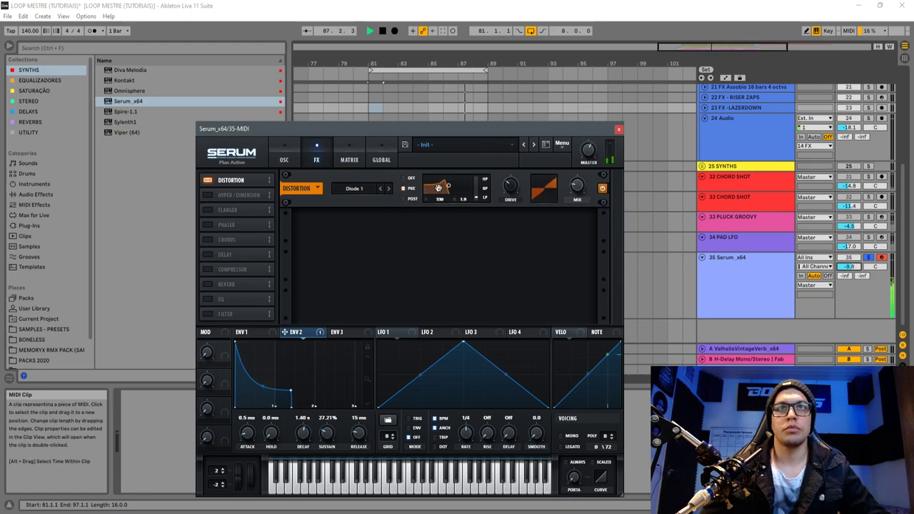
drag(438, 188, 460, 190)
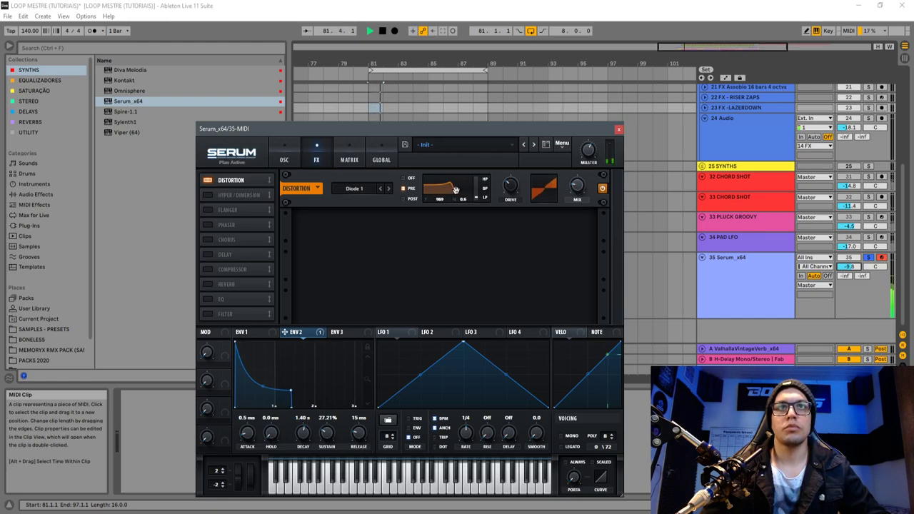
Try the Lin.Fold distortion with the drive at about 12%, and switch the type to Sin Fold
click(386, 189)
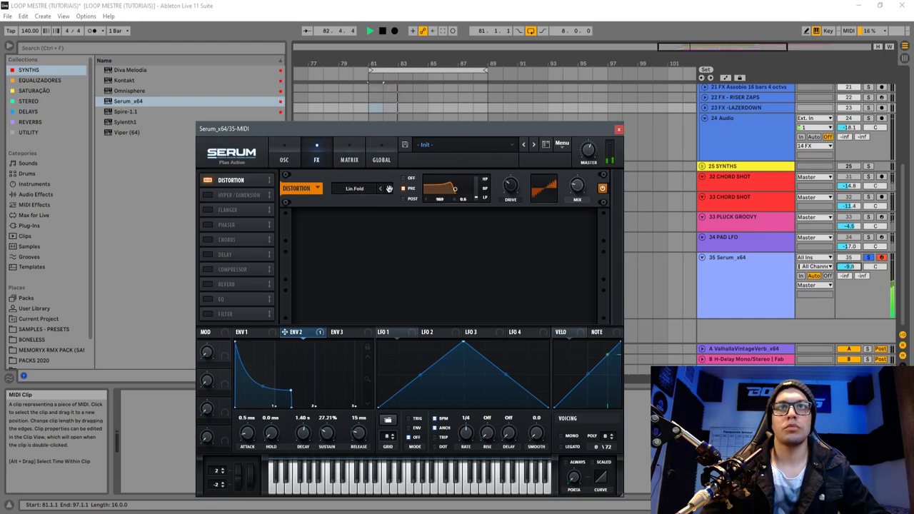
drag(511, 187, 506, 204)
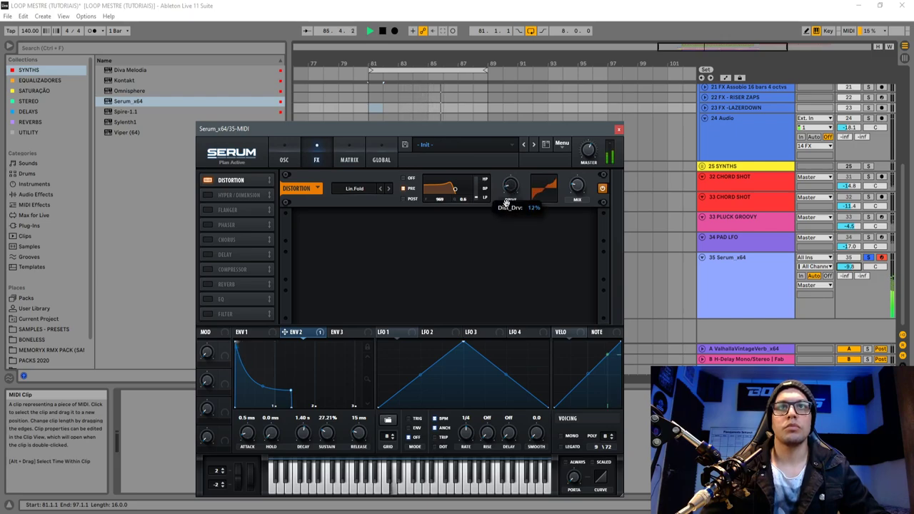
click(387, 189)
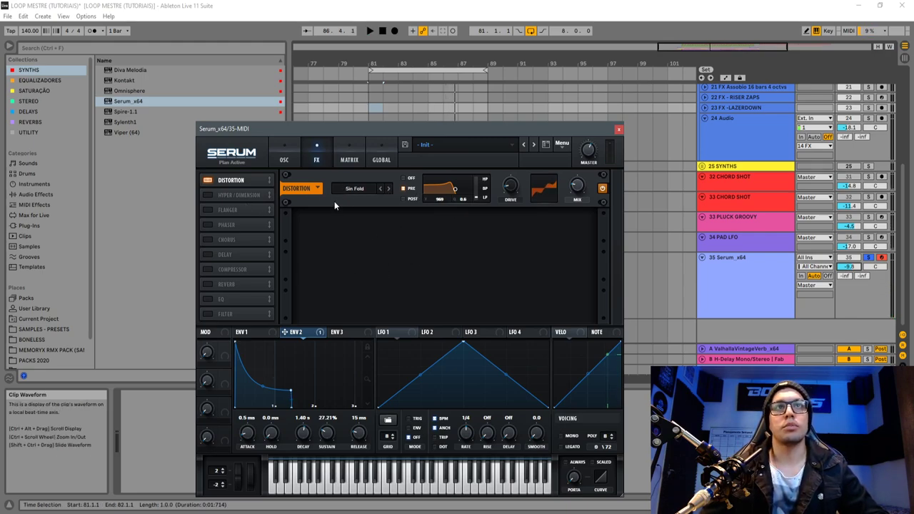
Audition Zero-Square distortion at about 38% mix, turn the distortion's filter off and switch the type to Downsample
click(388, 189)
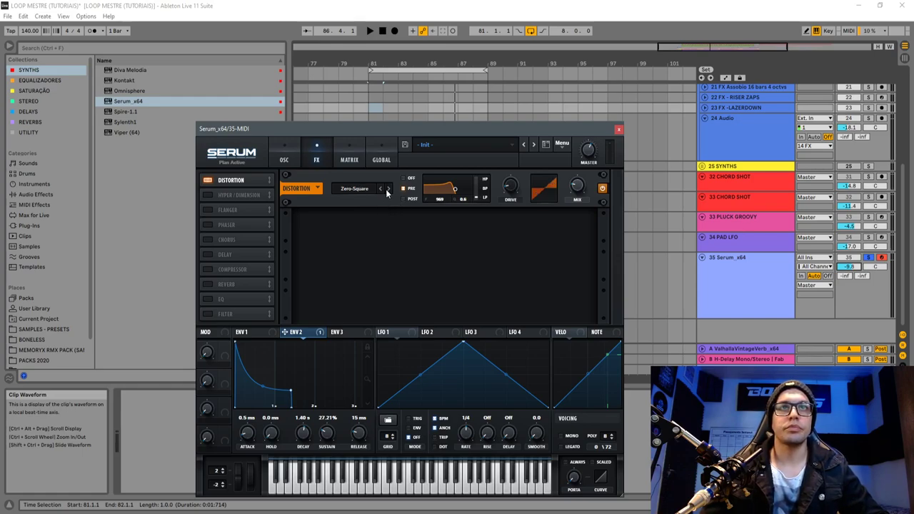
key(space)
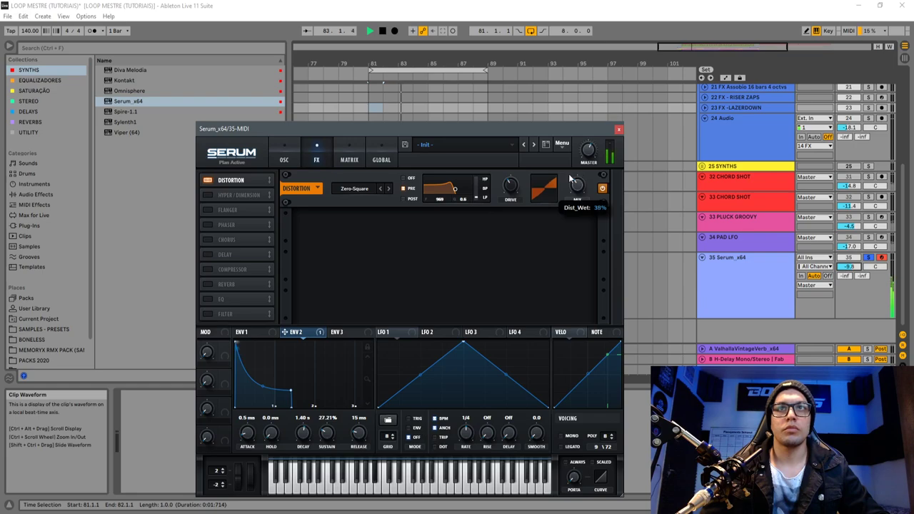
click(403, 178)
click(389, 189)
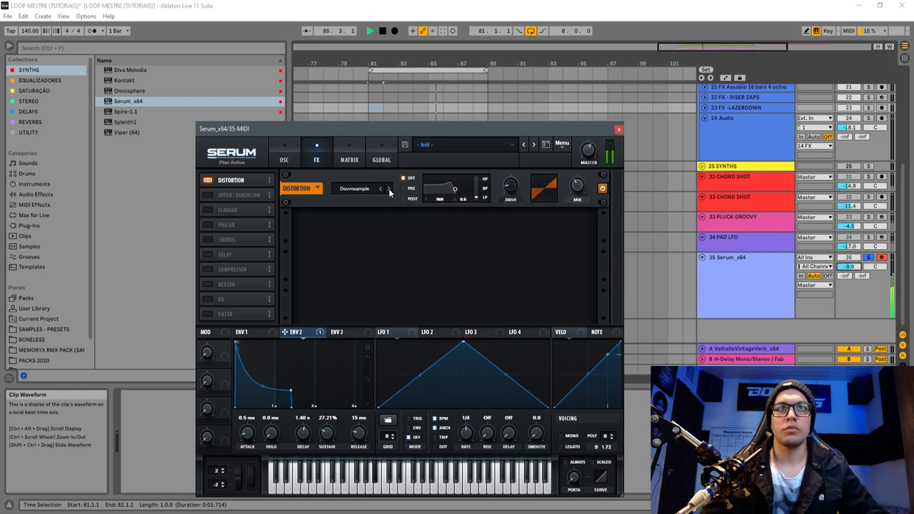
Set the Downsample distortion's mix to about 11% and its drive to about 27% during playback, and stop the playback
scroll(508, 185, up, 2)
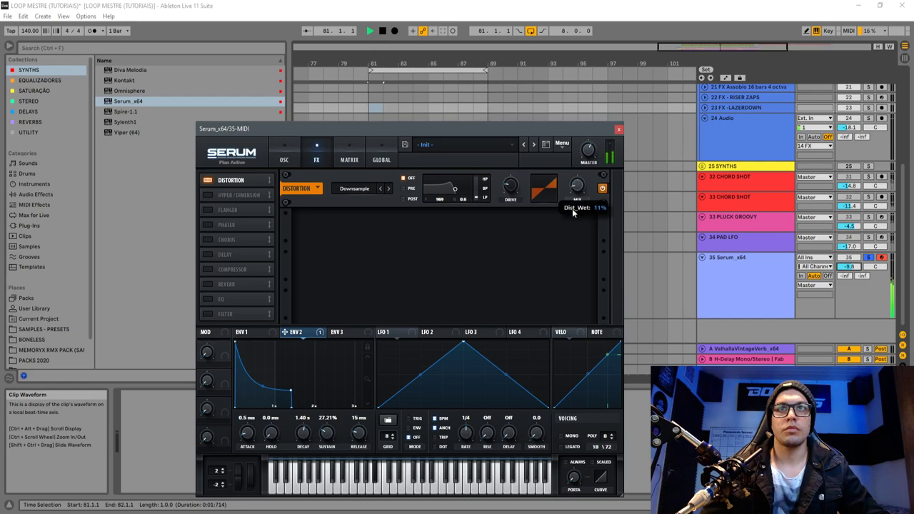
scroll(514, 190, up, 1)
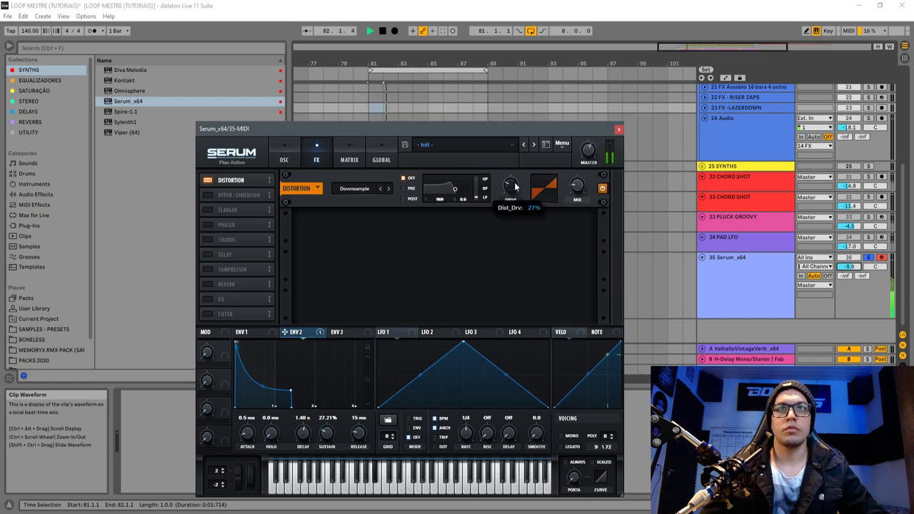
key(space)
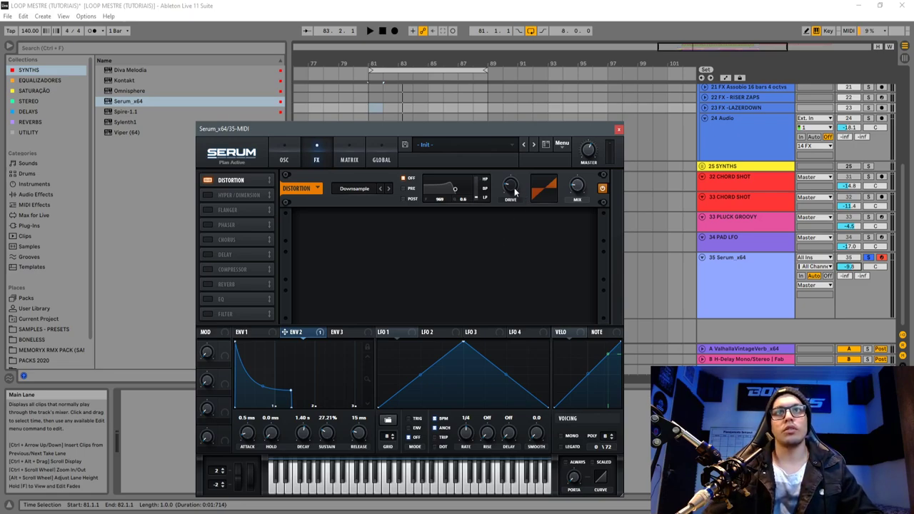
Assign Macro 1 to the distortion's drive, test the macro knob and adjust the modulation range on the drive
drag(510, 187, 519, 203)
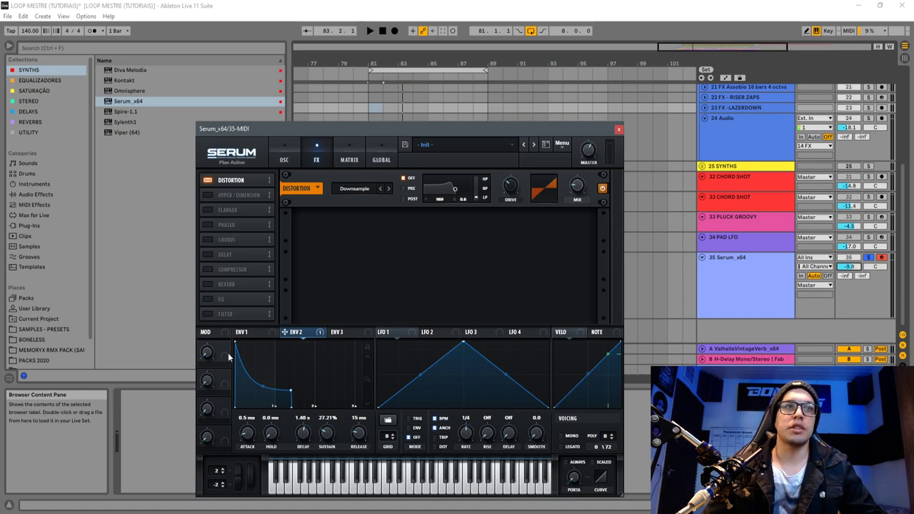
drag(511, 198, 512, 197)
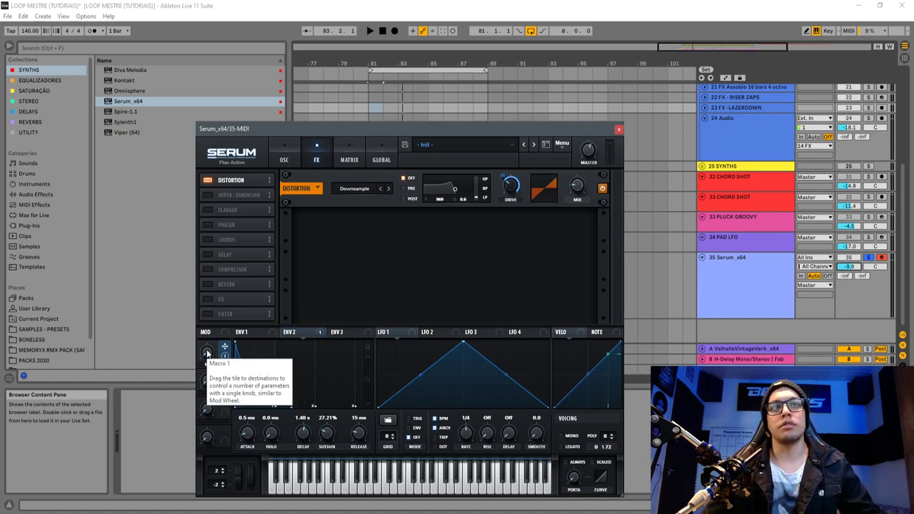
drag(207, 353, 214, 327)
key(space)
key(space)
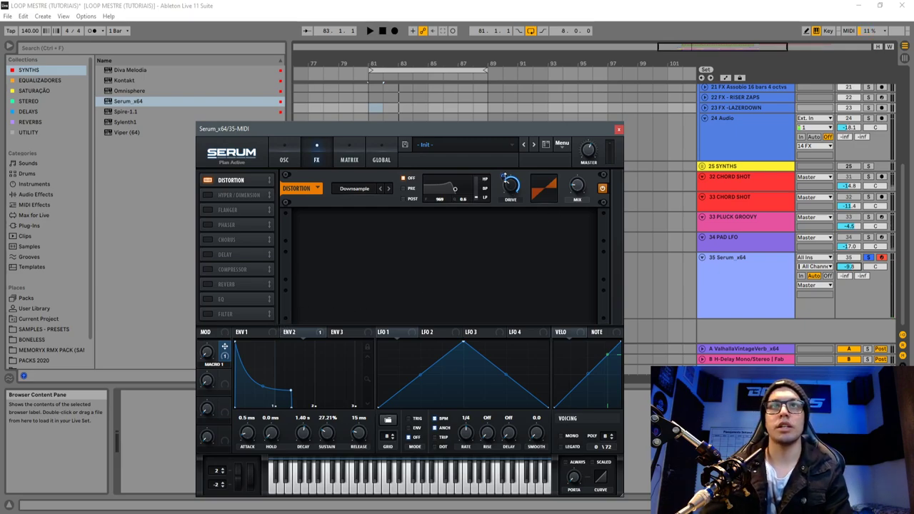
drag(505, 177, 495, 204)
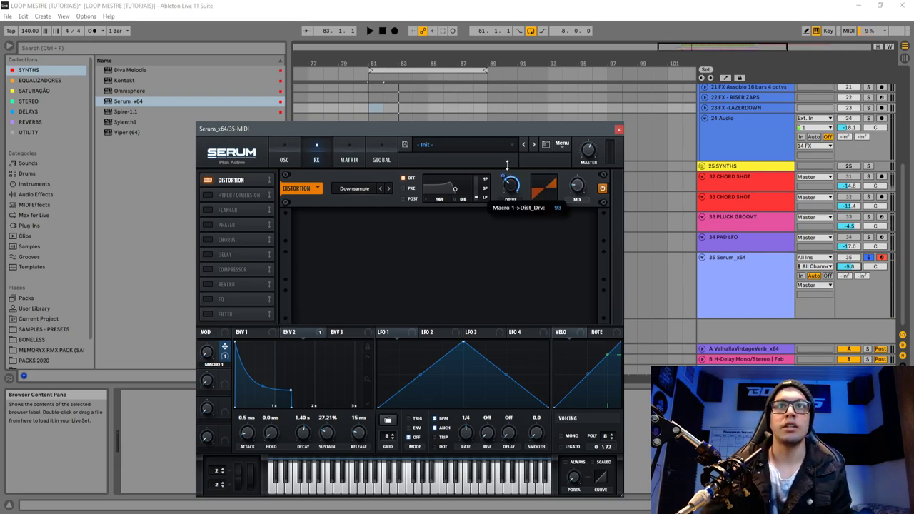
drag(502, 174, 502, 174)
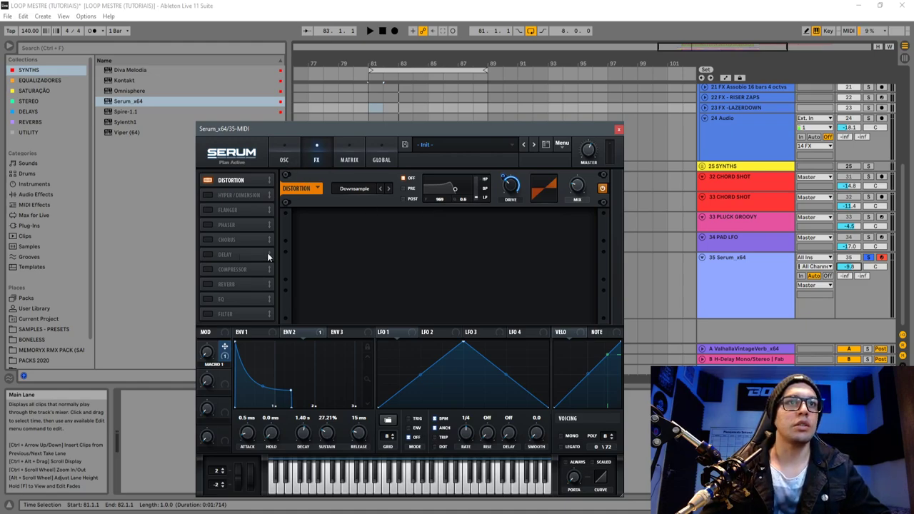
Enable Reverb directly after Distortion, set its decay to about 2.2 s and compare Plate with Hall, keeping Hall
click(207, 289)
drag(229, 285, 251, 188)
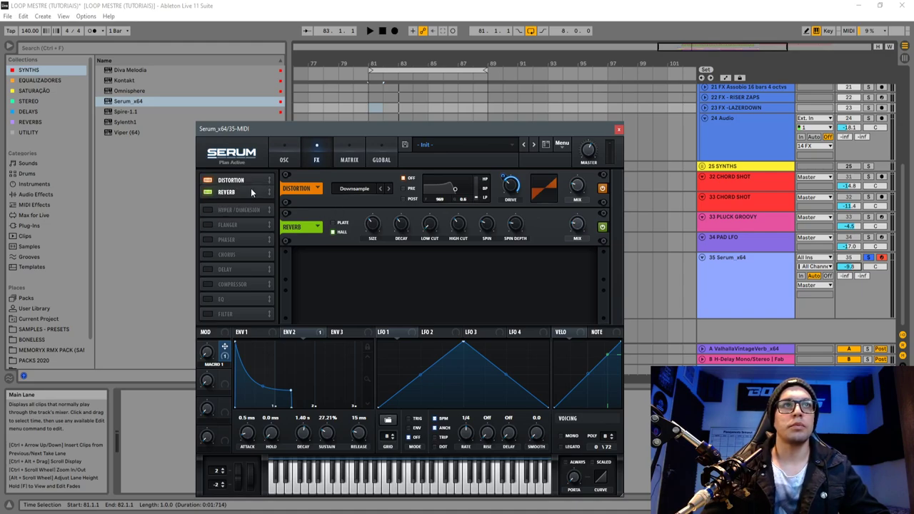
key(space)
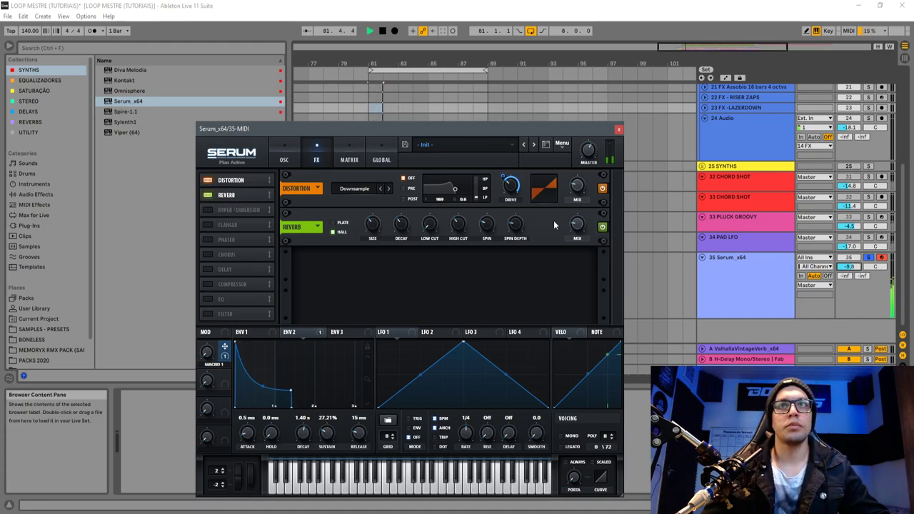
mouse_move(399, 225)
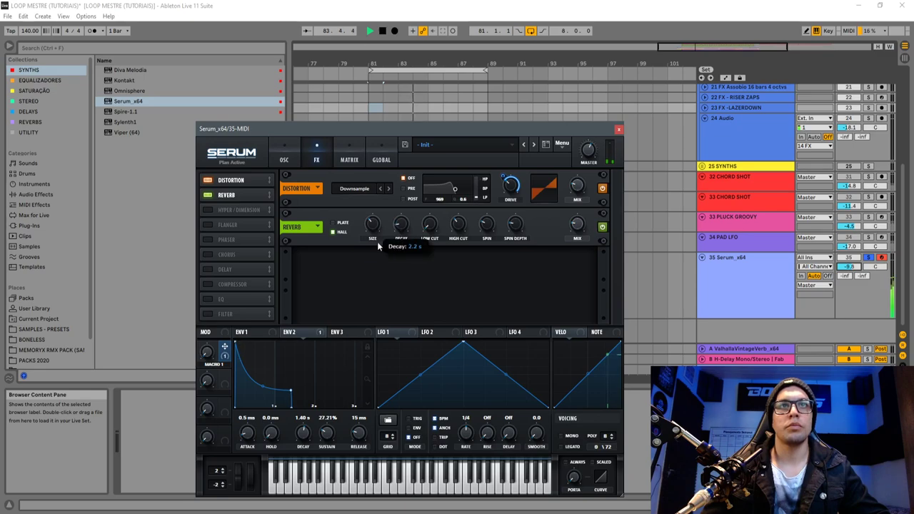
click(333, 224)
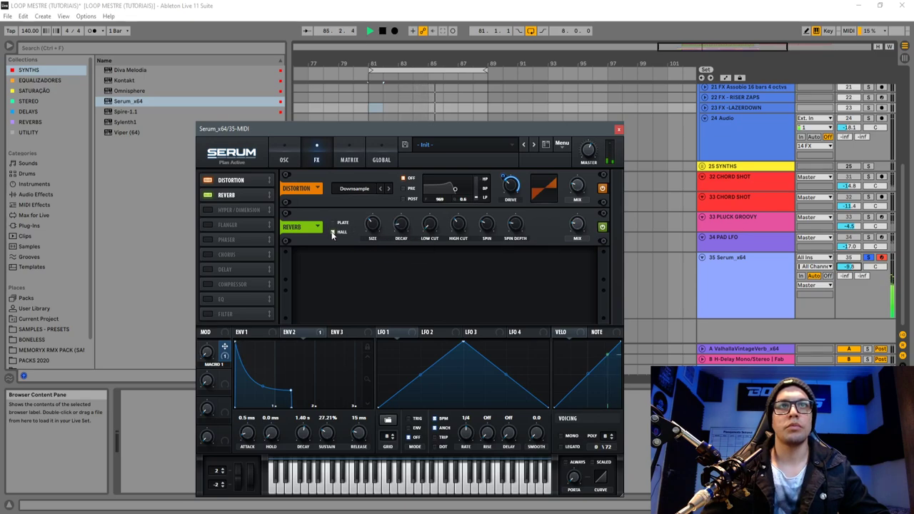
click(333, 232)
mouse_move(370, 243)
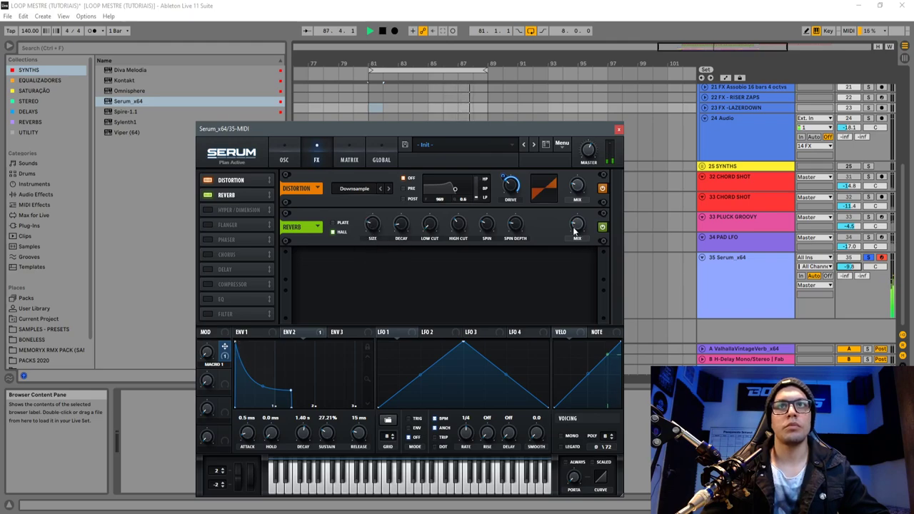
Adjust the distortion's drive to about 22% with its mix at 11% while the loop plays, and stop playback
mouse_move(576, 194)
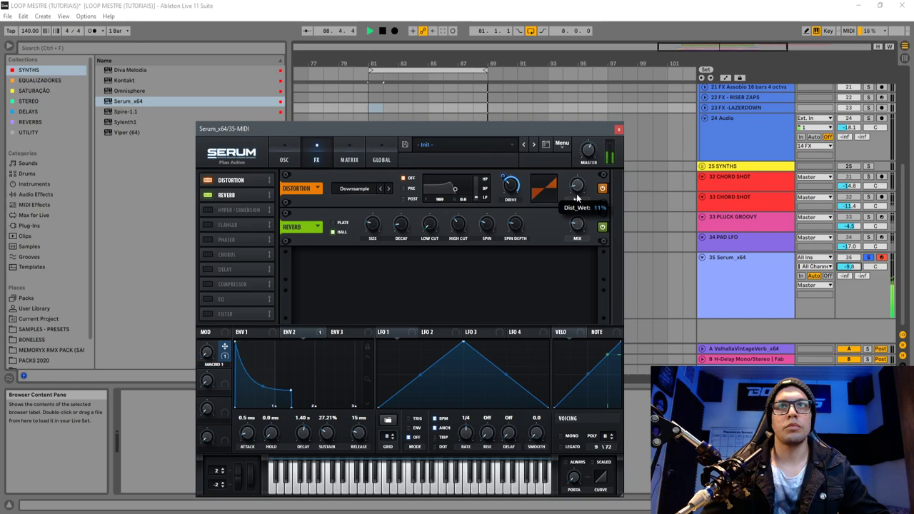
mouse_move(505, 193)
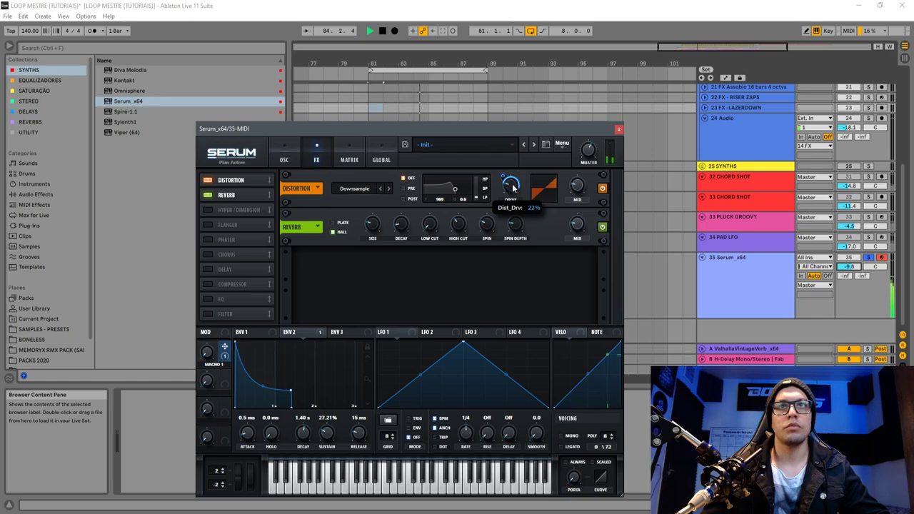
key(space)
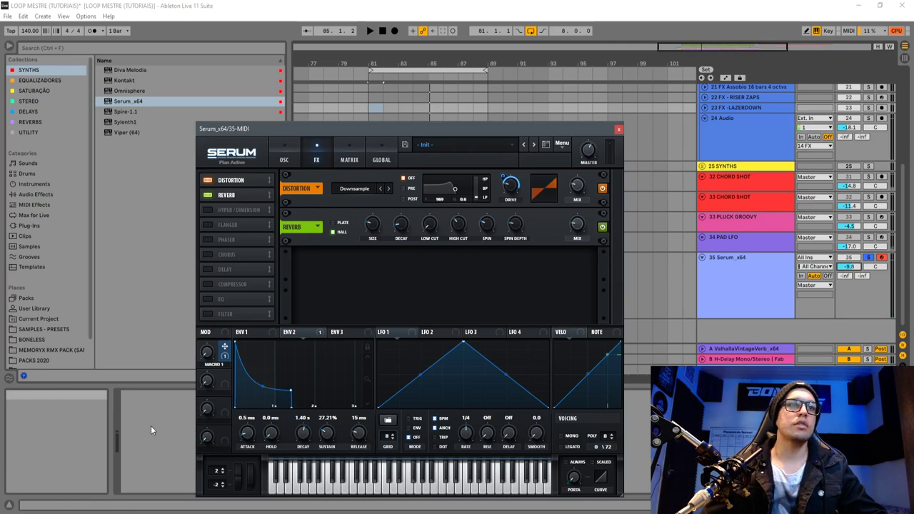
Move Serum's inactive Delay directly below Hyper/Dimension and load ColourCopy from the DELAYS collection into the shown device chain
click(170, 191)
drag(239, 130, 283, 114)
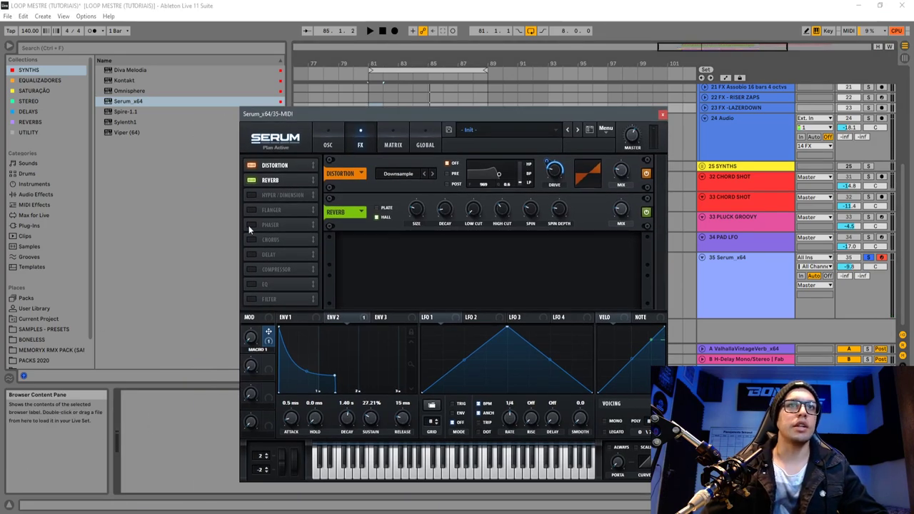
drag(277, 256, 247, 205)
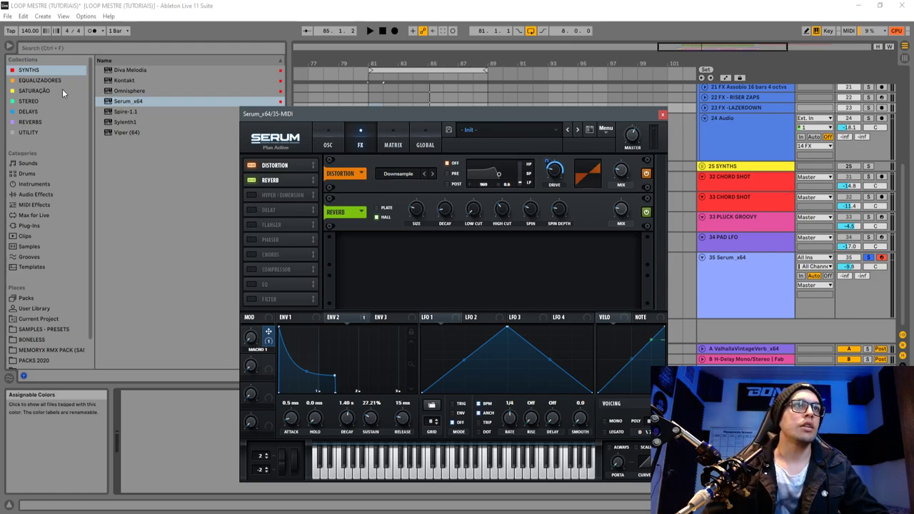
click(42, 113)
drag(129, 71, 156, 432)
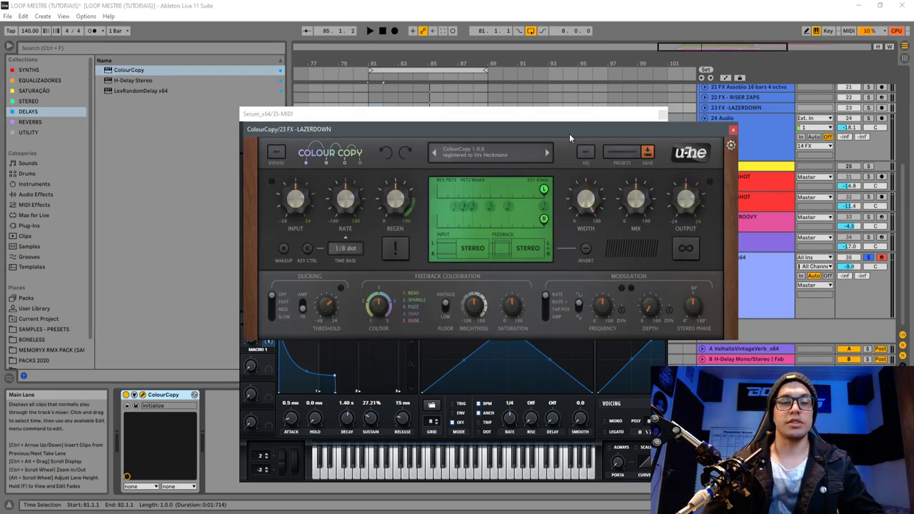
Set ColourCopy's mix to 17.5 and regeneration to 57, move its right tap to the start and briefly play the loop
mouse_move(625, 198)
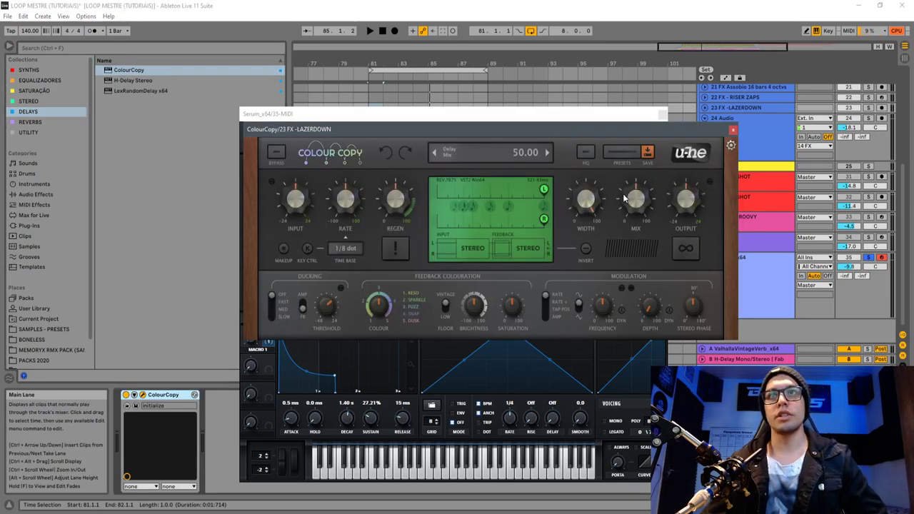
mouse_move(625, 198)
mouse_down()
mouse_move(618, 226)
mouse_move(623, 202)
mouse_up()
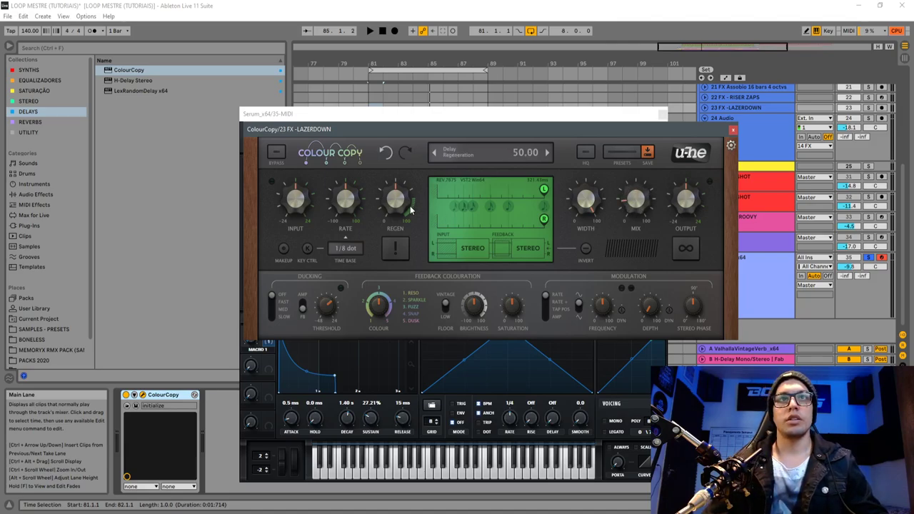
mouse_move(402, 203)
drag(404, 202, 404, 180)
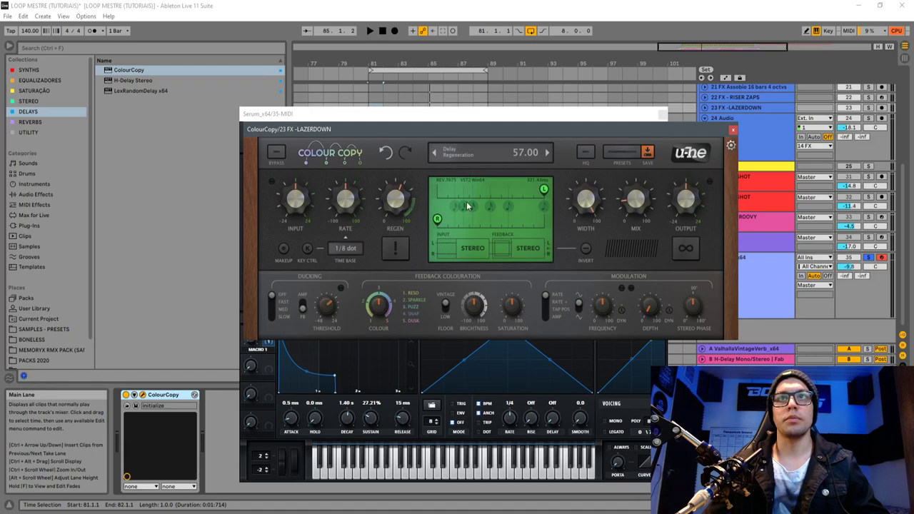
mouse_move(633, 198)
key(space)
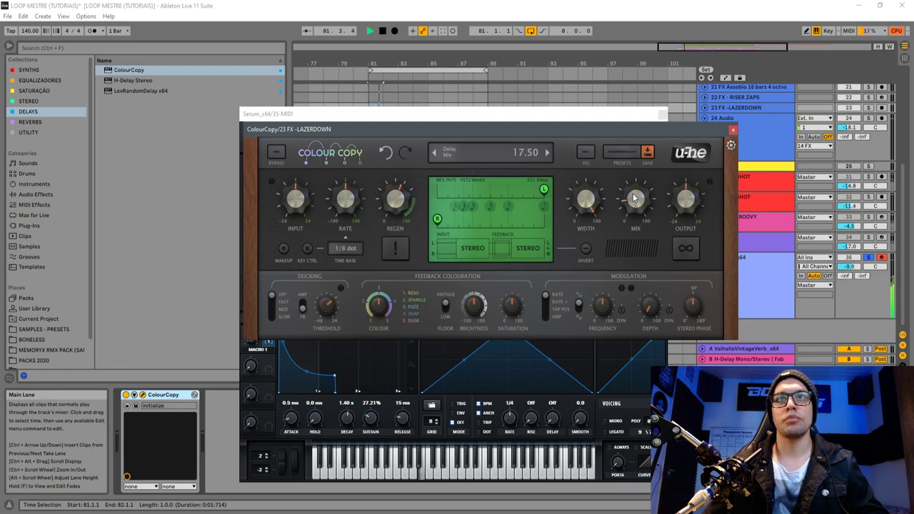
key(space)
Look at ColourCopy's time base options, move the Serum window out of the way and bring ColourCopy to the front
click(346, 248)
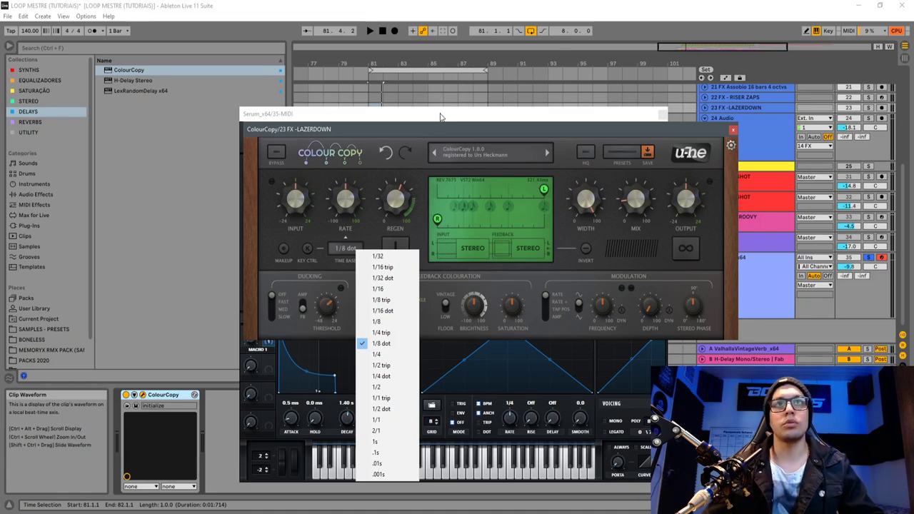
mouse_move(440, 116)
mouse_down()
mouse_move(416, 117)
mouse_move(443, 115)
mouse_up()
drag(572, 114, 561, 114)
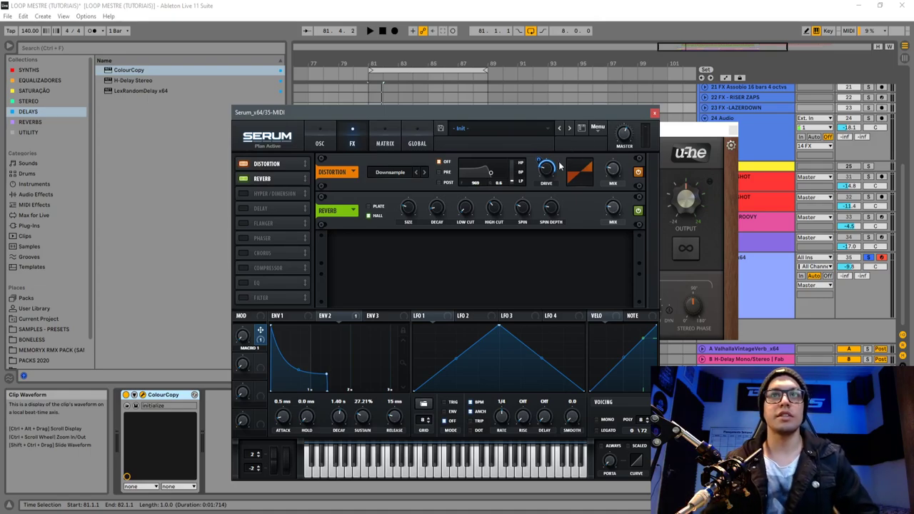
drag(589, 120, 635, 112)
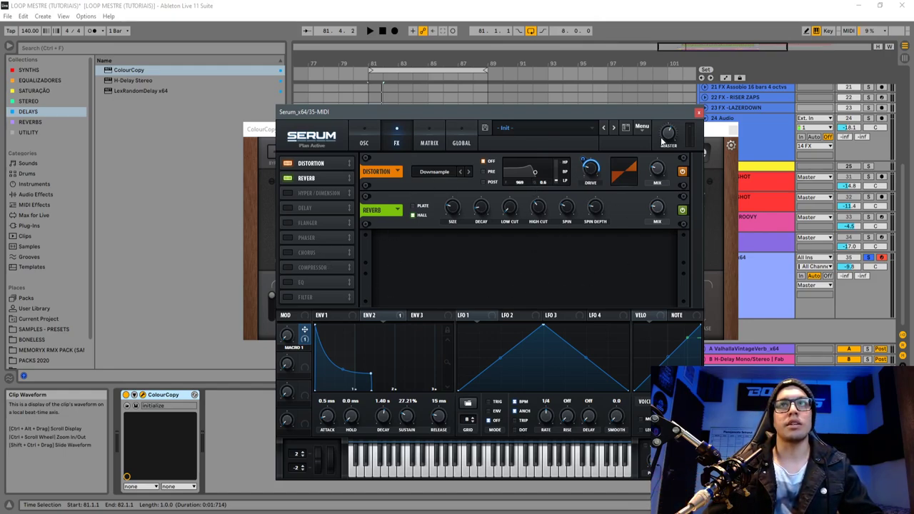
drag(652, 116, 665, 187)
click(721, 169)
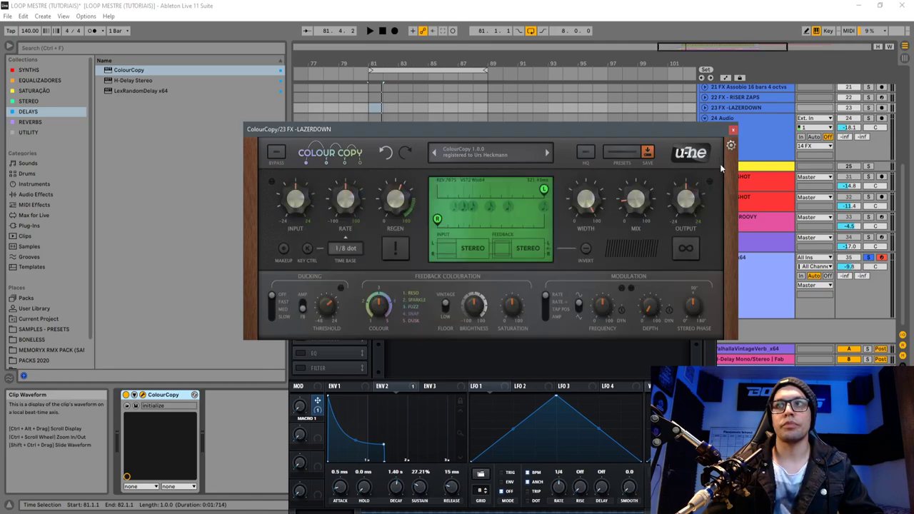
Move ColourCopy from track 23 to Serum's track 35 and set its regeneration to 22 during playback
key(space)
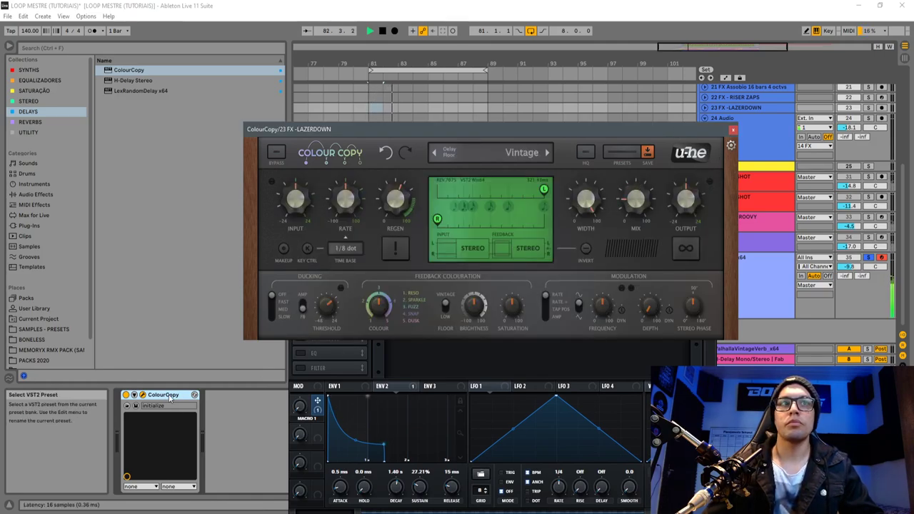
click(791, 309)
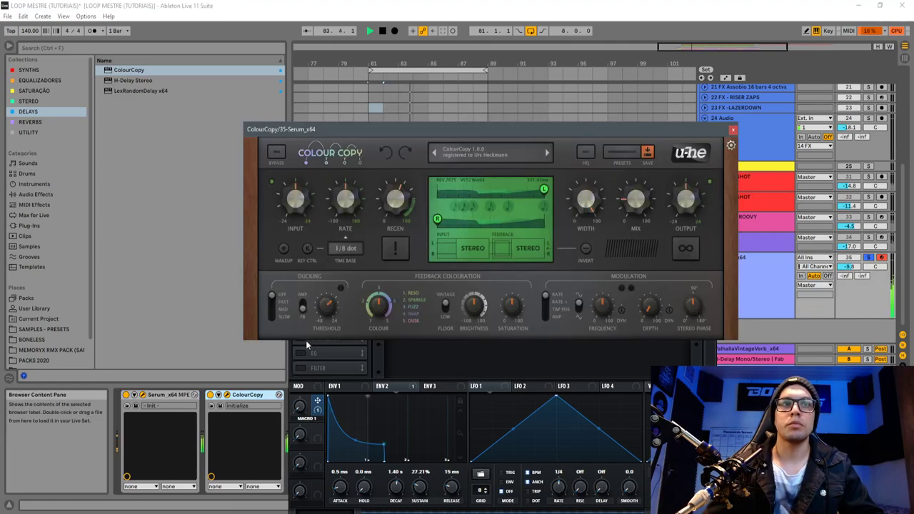
drag(393, 209, 390, 218)
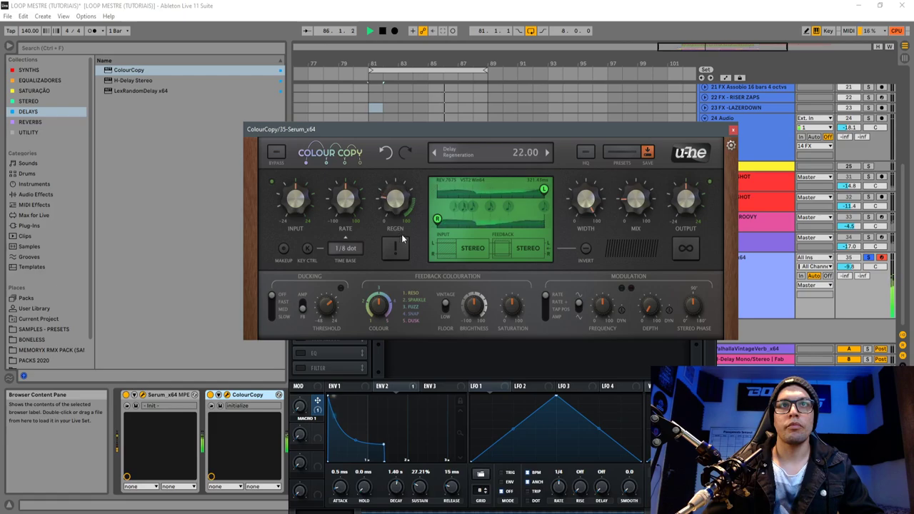
Try a 1/4 trip delay time base, readjust the regeneration, set the mix to 19 and change the time base to 1/8 trip
click(349, 247)
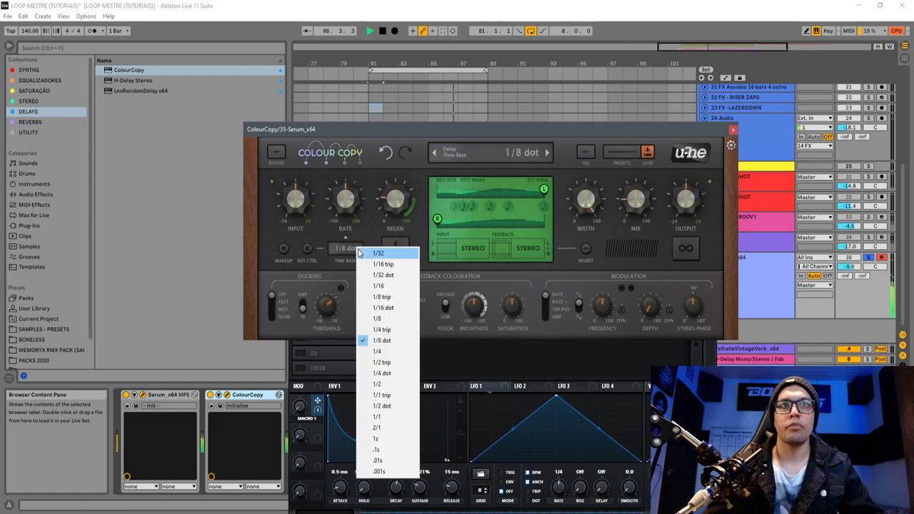
click(412, 333)
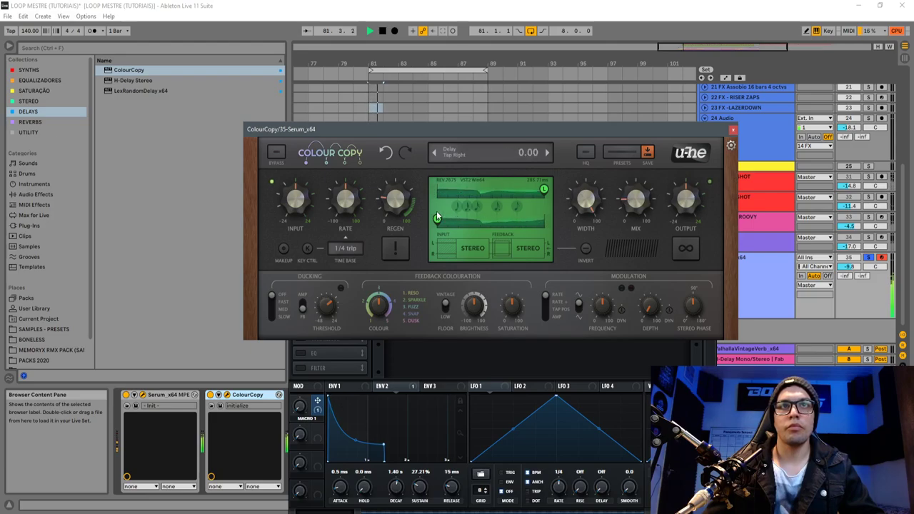
drag(398, 200, 398, 182)
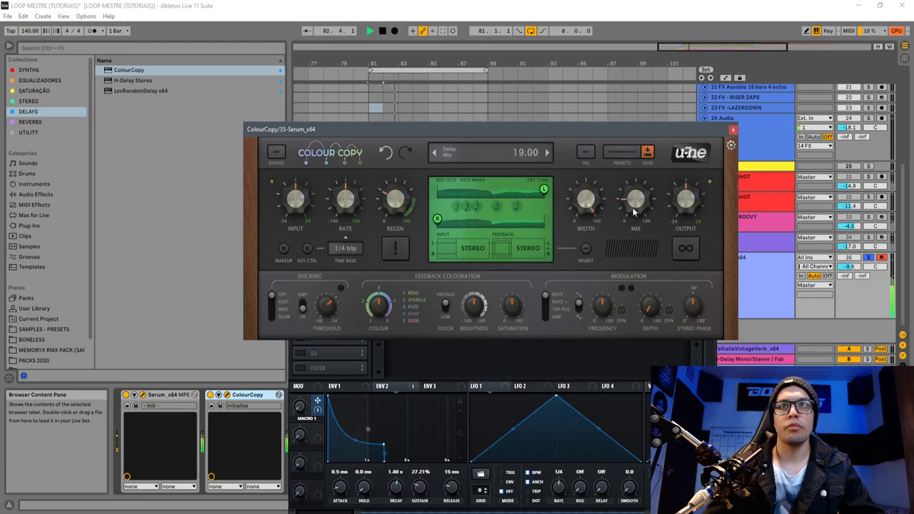
click(358, 249)
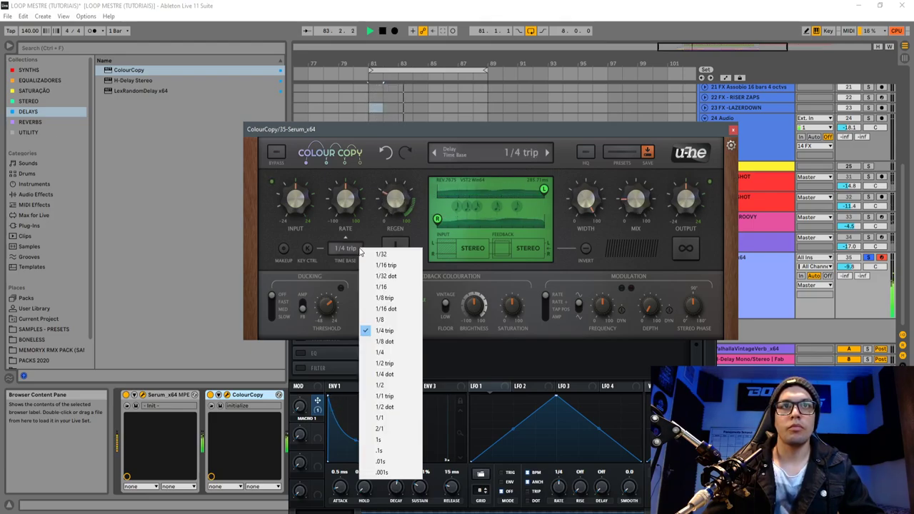
click(402, 297)
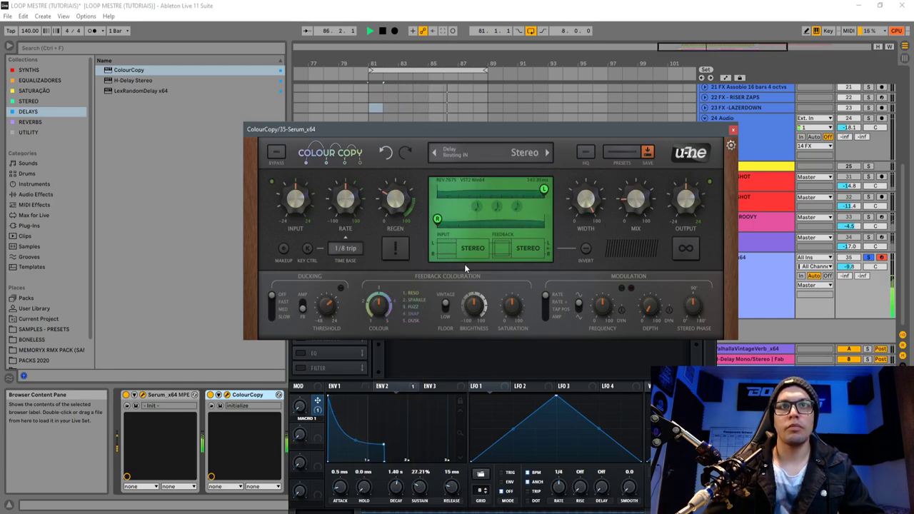
Set ColourCopy's feedback brightness to 24 while listening, stop playback and close the plug-in window
drag(469, 309, 467, 305)
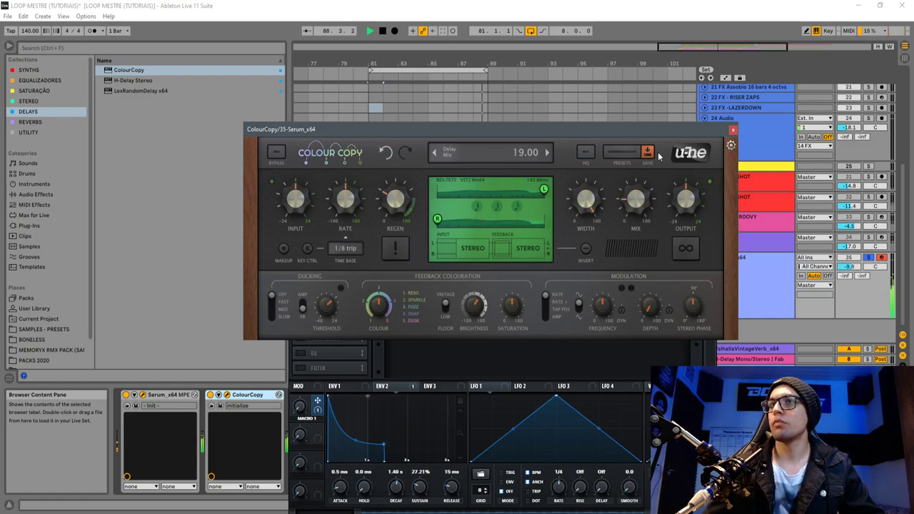
key(space)
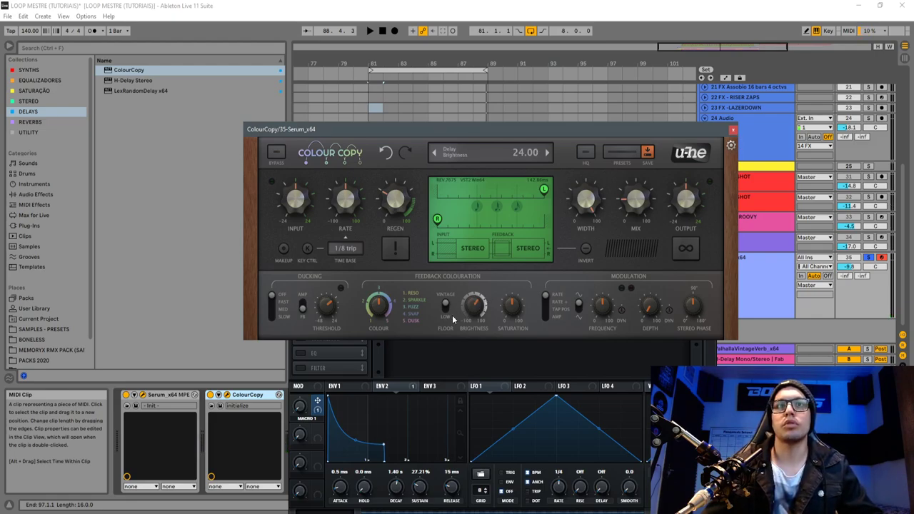
click(733, 129)
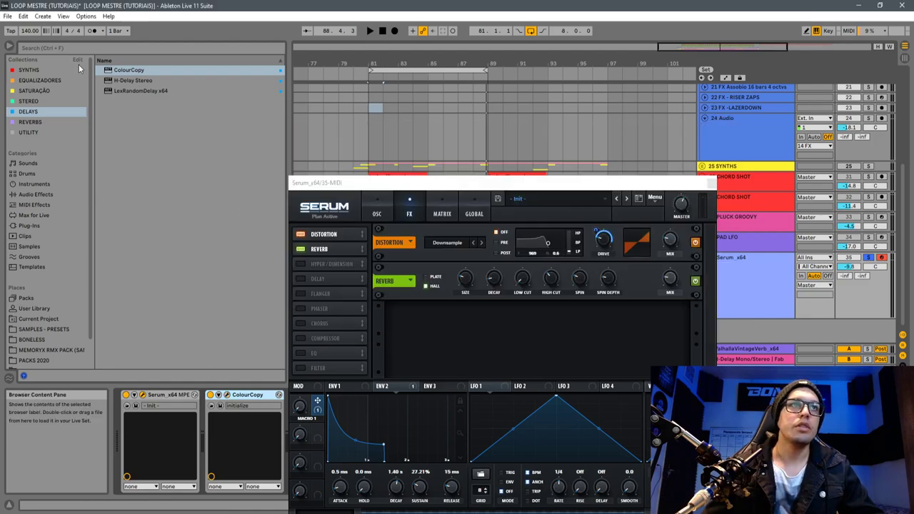
Insert FabFilter Pro-Q 3 between Serum and ColourCopy, add a low cut at about 165 Hz and audition it
click(59, 80)
drag(142, 72, 233, 444)
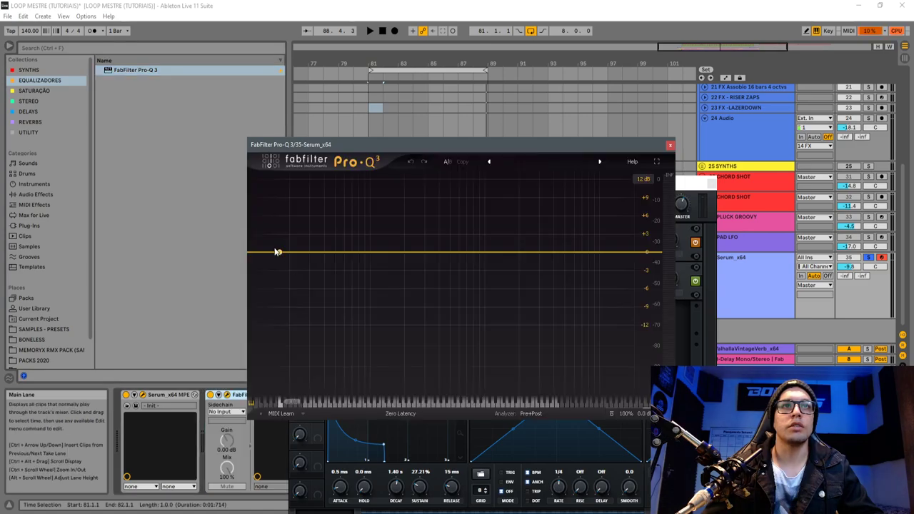
drag(267, 251, 398, 252)
key(space)
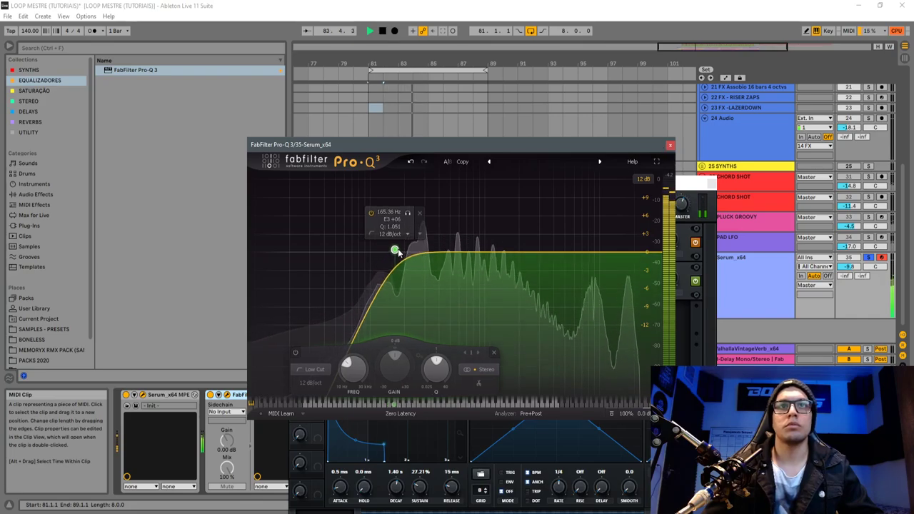
click(379, 129)
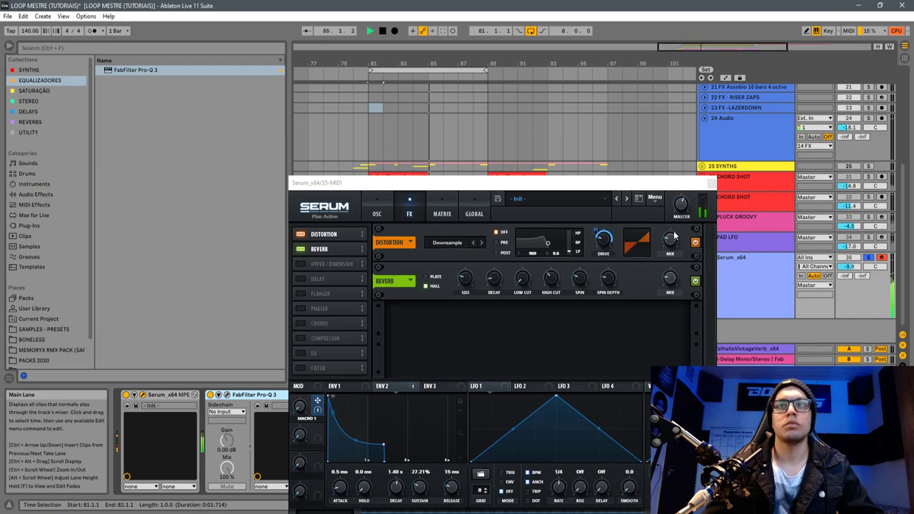
key(space)
Assign Serum's Macro 2 to the filter cutoff, Env 2 decay and filter resonance
click(692, 230)
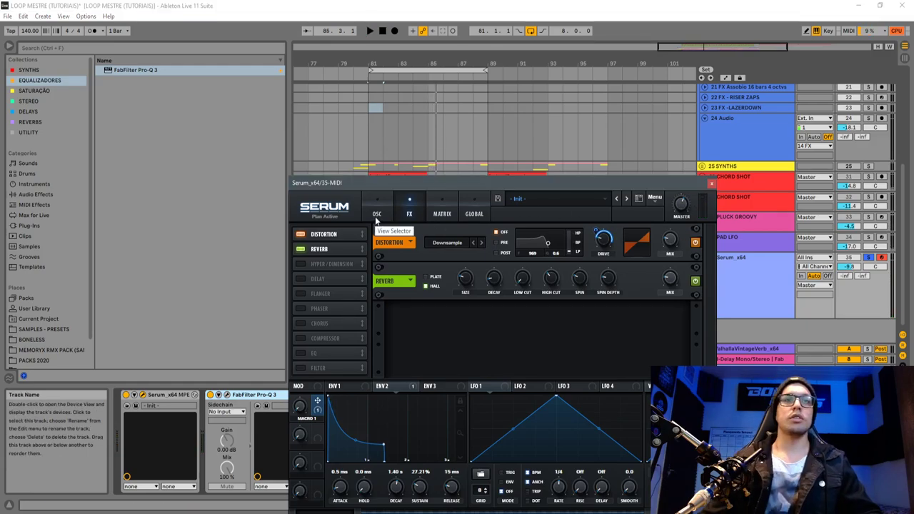
click(377, 218)
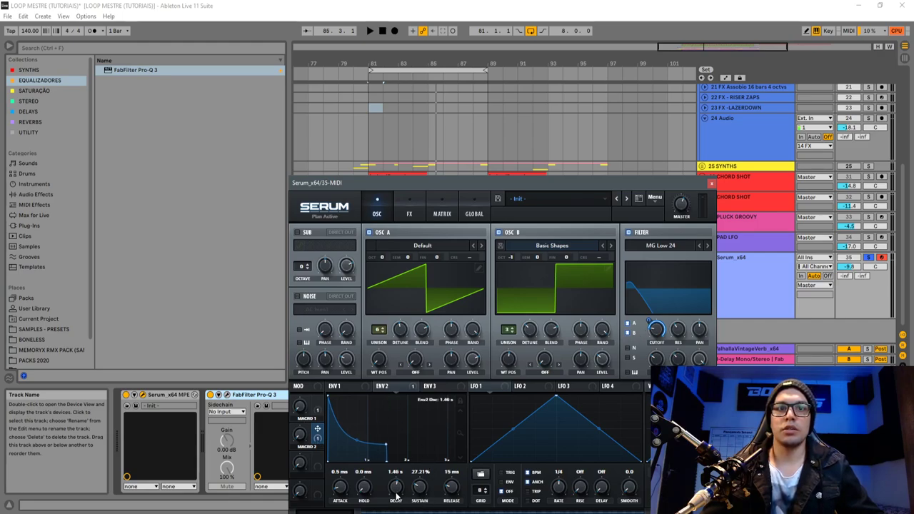
drag(324, 443, 346, 454)
drag(395, 484, 397, 486)
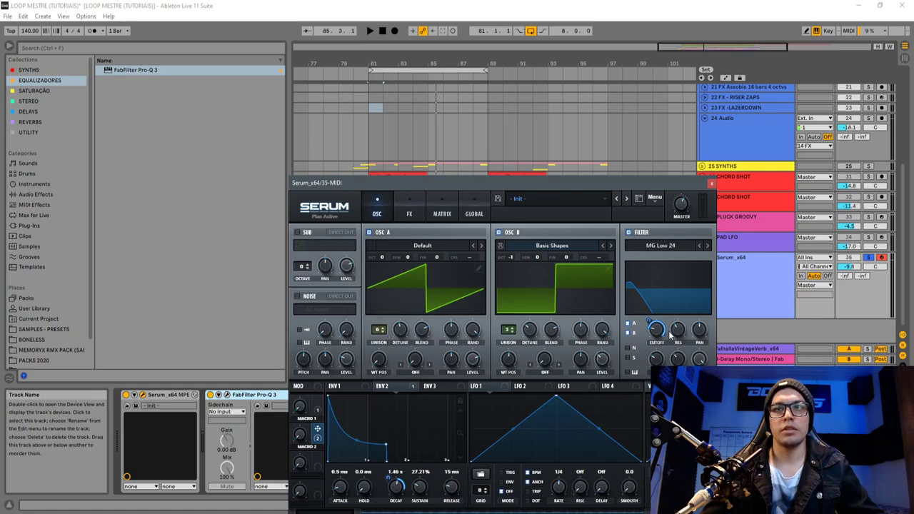
drag(649, 320, 648, 320)
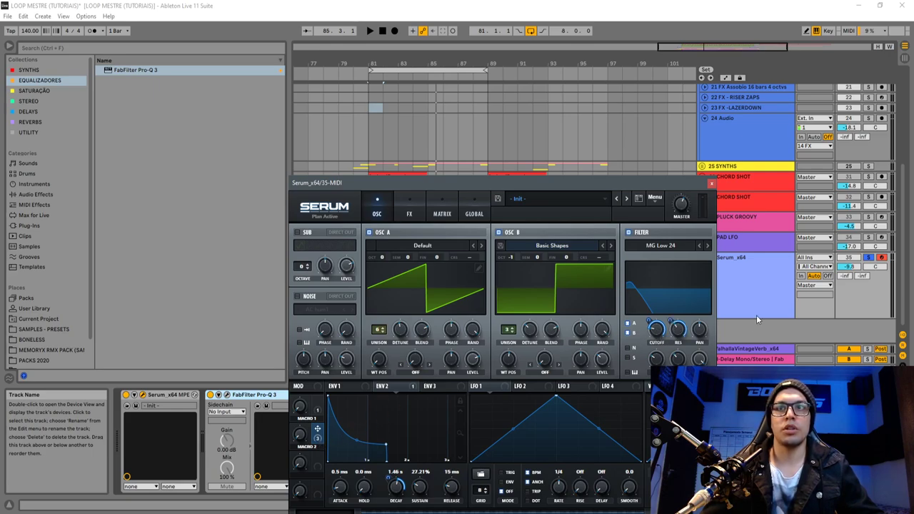
drag(673, 322, 675, 337)
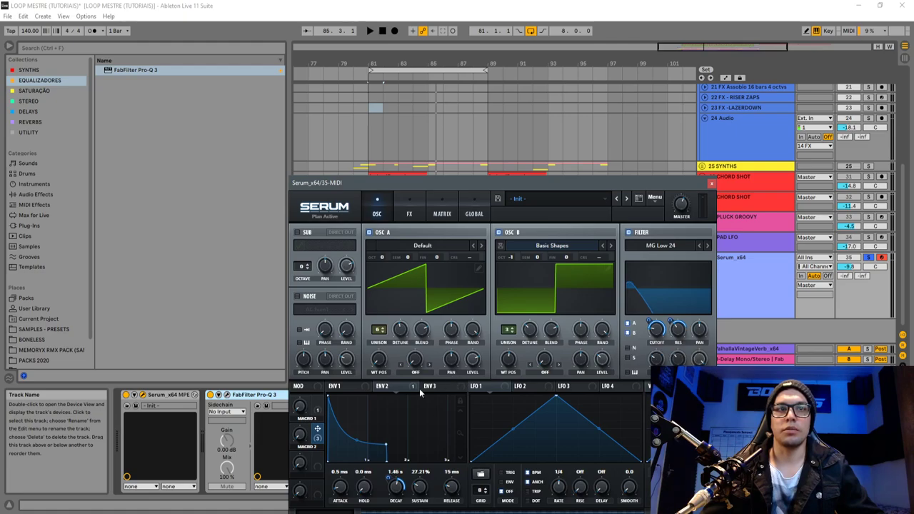
Sweep Macro 2 while the loop plays and shorten Env 2's decay to 1.24 s
key(space)
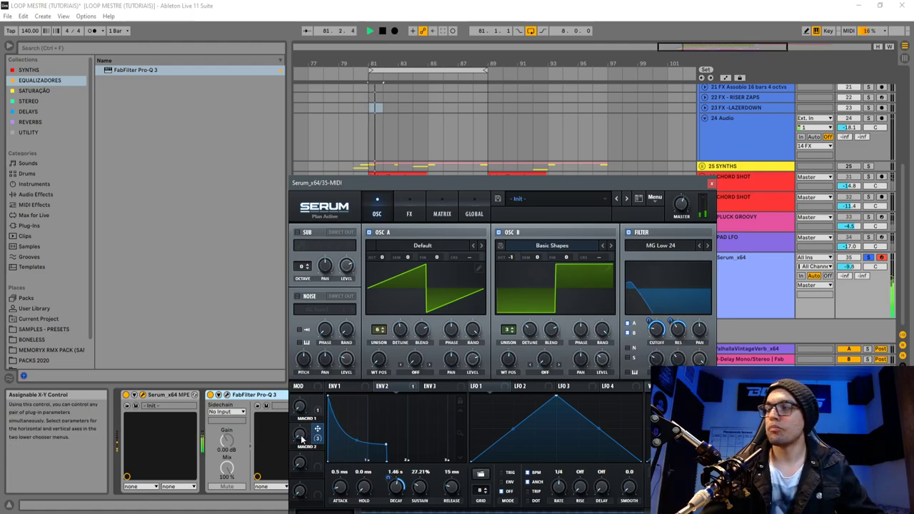
mouse_move(303, 438)
mouse_down()
mouse_move(305, 375)
mouse_move(298, 429)
mouse_up()
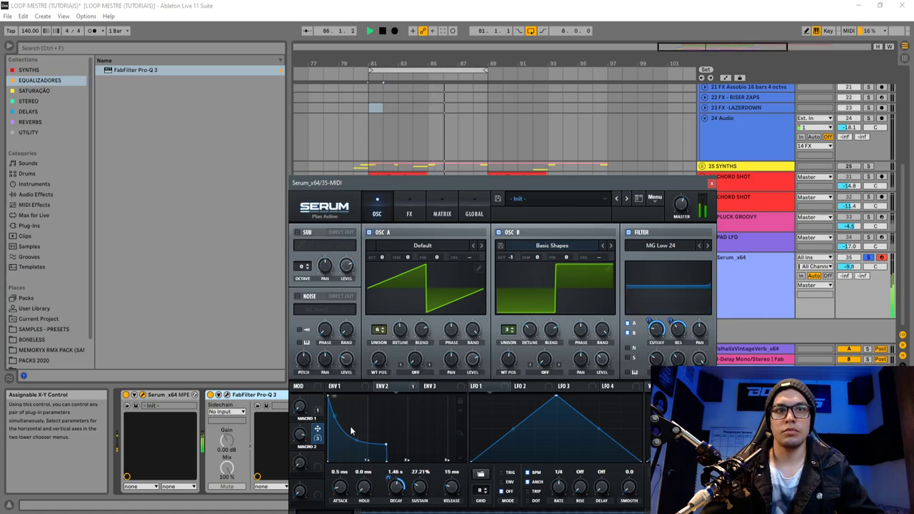
drag(395, 480, 395, 485)
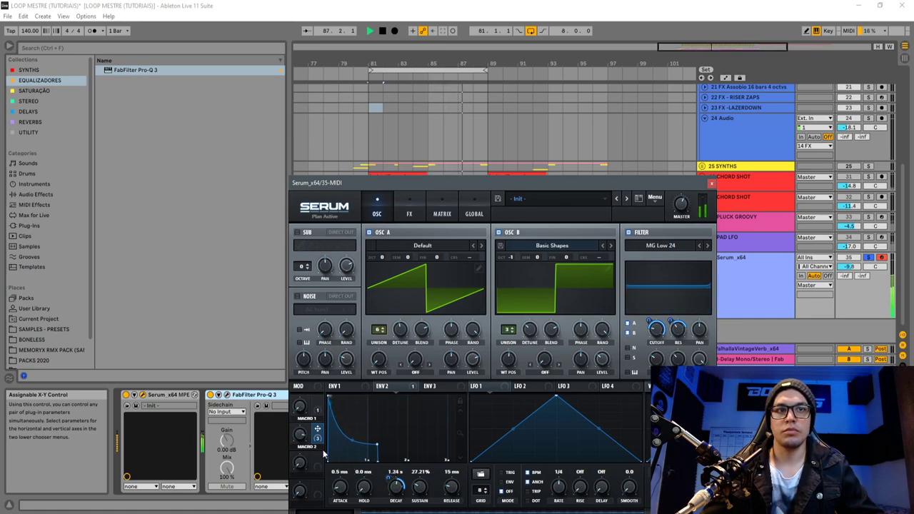
mouse_move(301, 437)
mouse_down()
mouse_move(294, 493)
mouse_move(307, 426)
mouse_up()
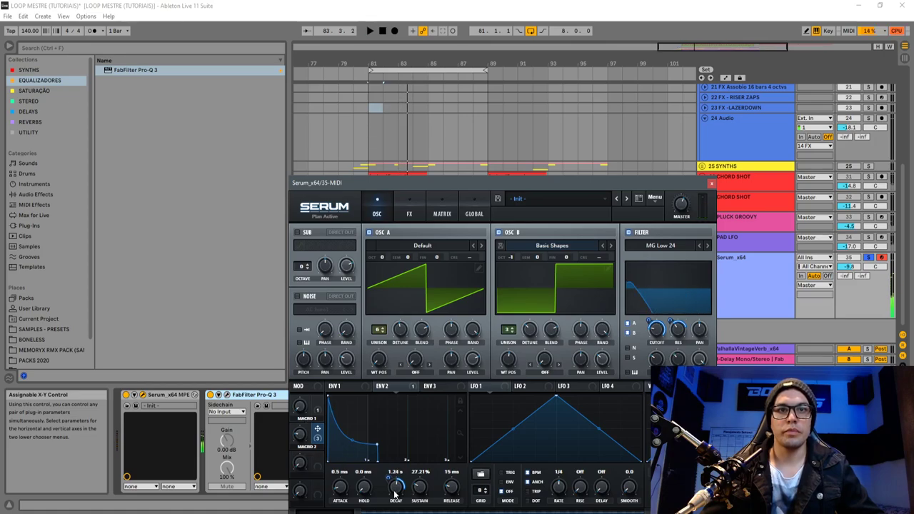
Set Env 2's decay to 1.98 s and sustain to 36.76%, and sweep Macro 2 during playback
drag(379, 444, 402, 440)
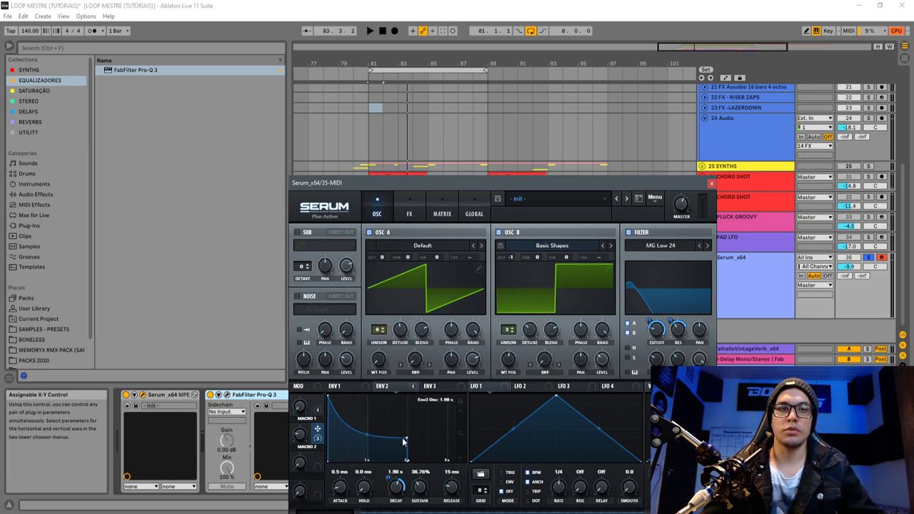
mouse_move(389, 477)
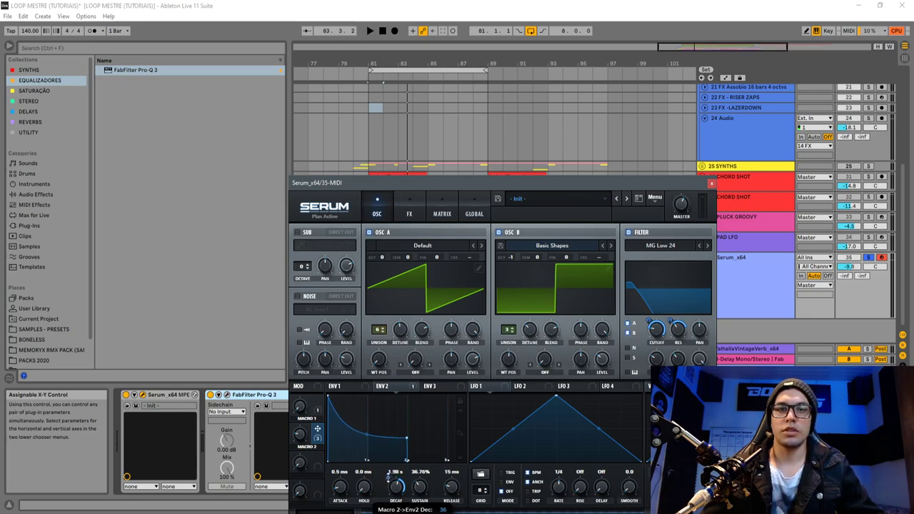
key(space)
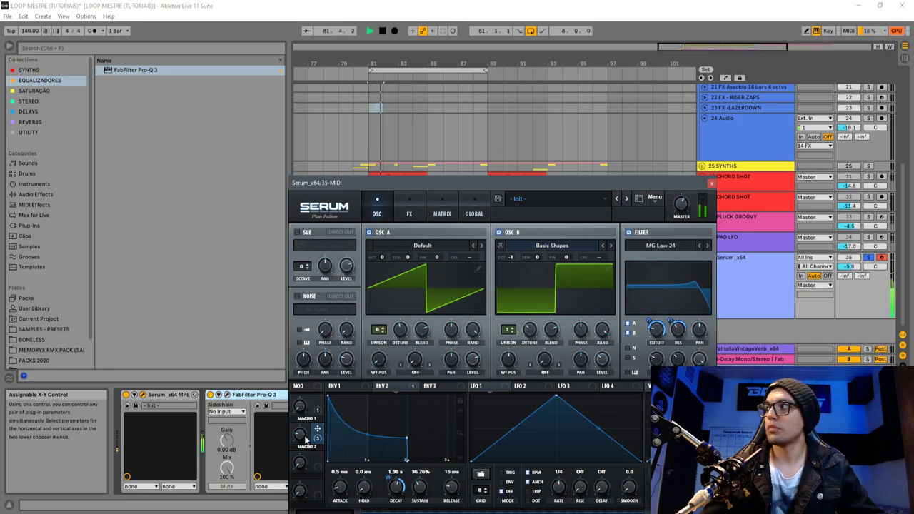
drag(306, 439, 299, 457)
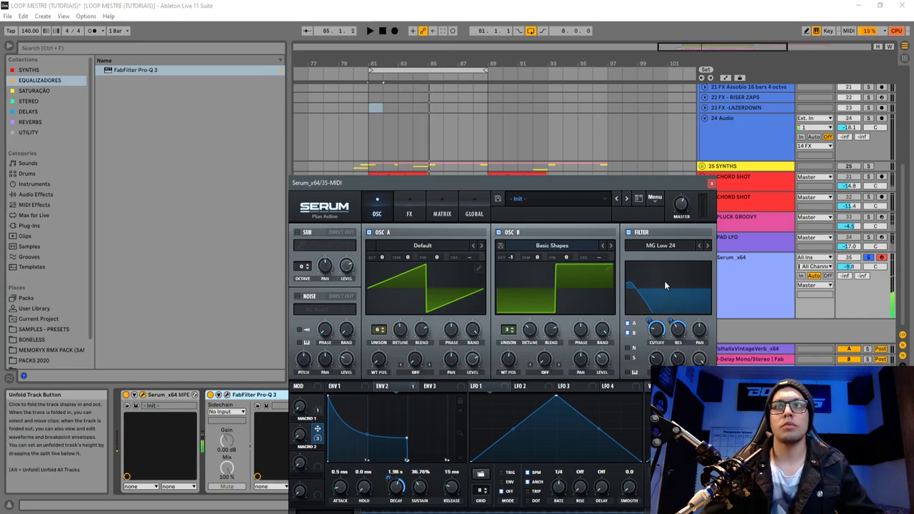
Close Serum, open ColourCopy to set its mix to 23 and close it again
drag(653, 184, 679, 105)
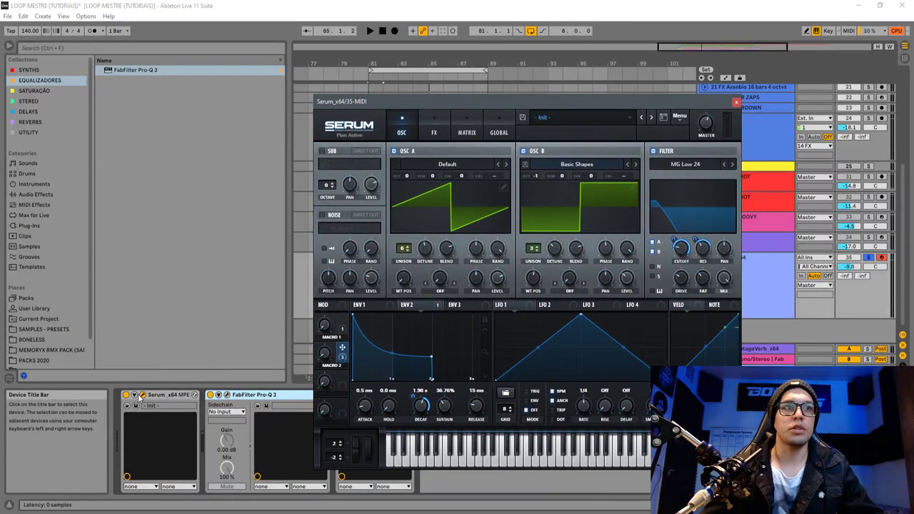
click(736, 102)
click(351, 405)
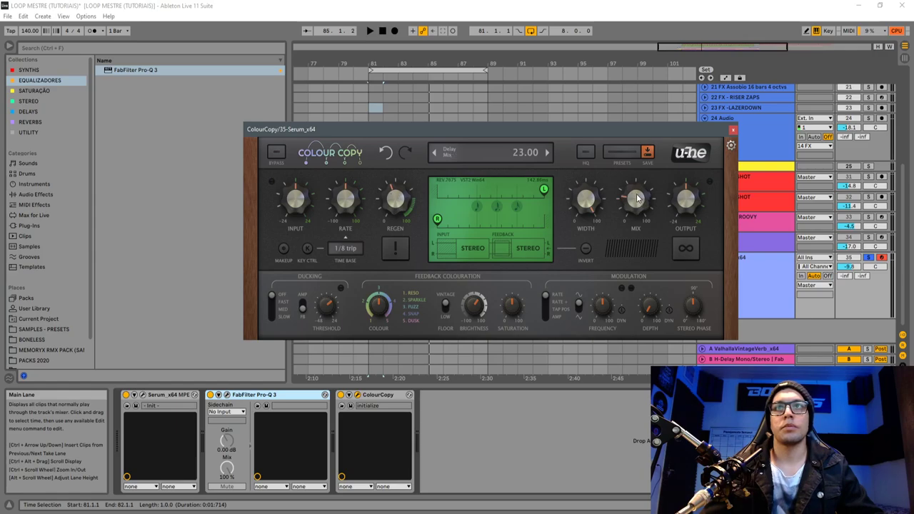
click(733, 129)
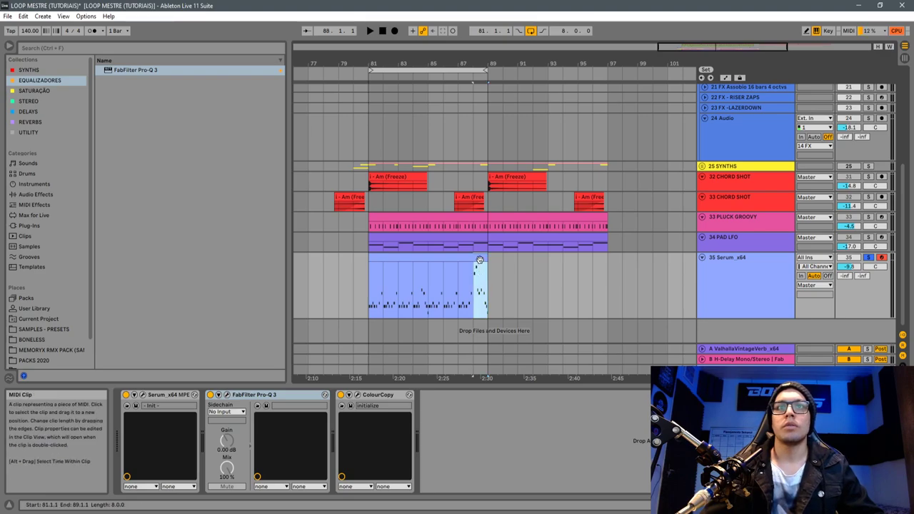
Copy the last bar of track 35's MIDI clip to bar 80 as a lead-in and select the main clip
drag(368, 269, 361, 272)
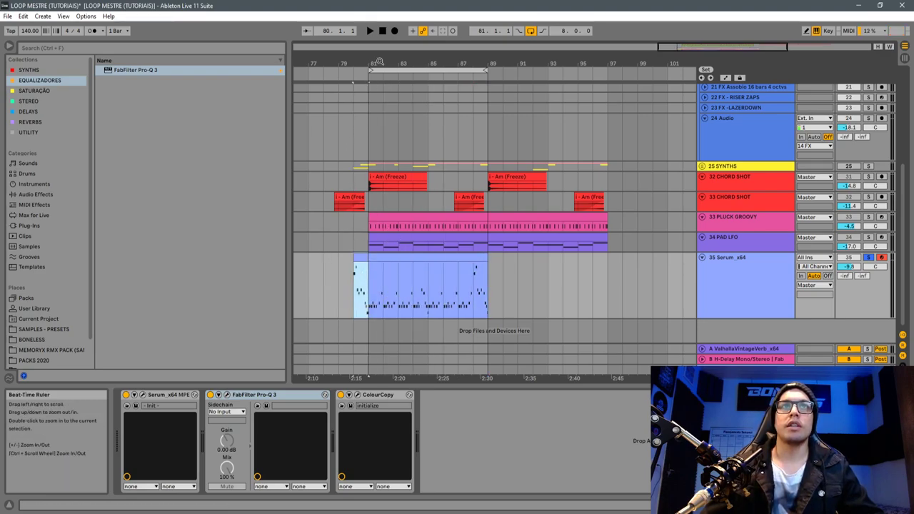
scroll(401, 238, up, 3)
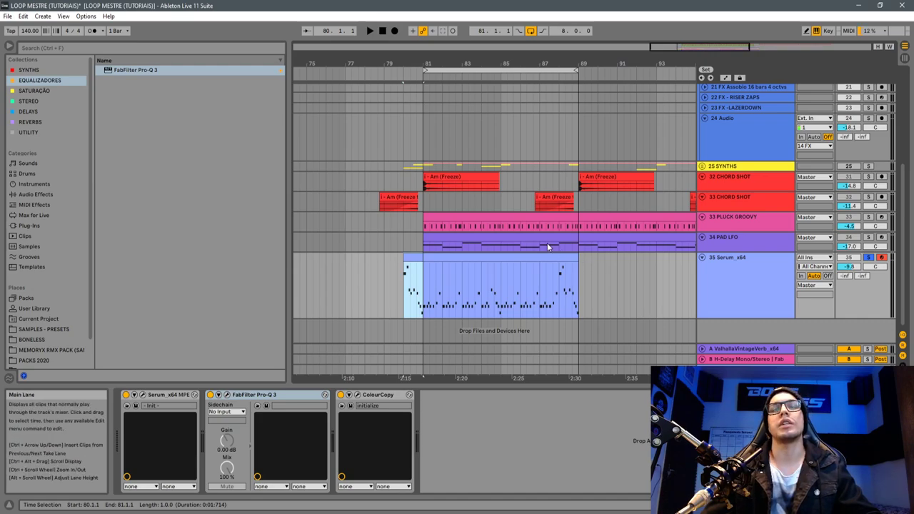
drag(492, 61, 542, 34)
drag(454, 268, 539, 286)
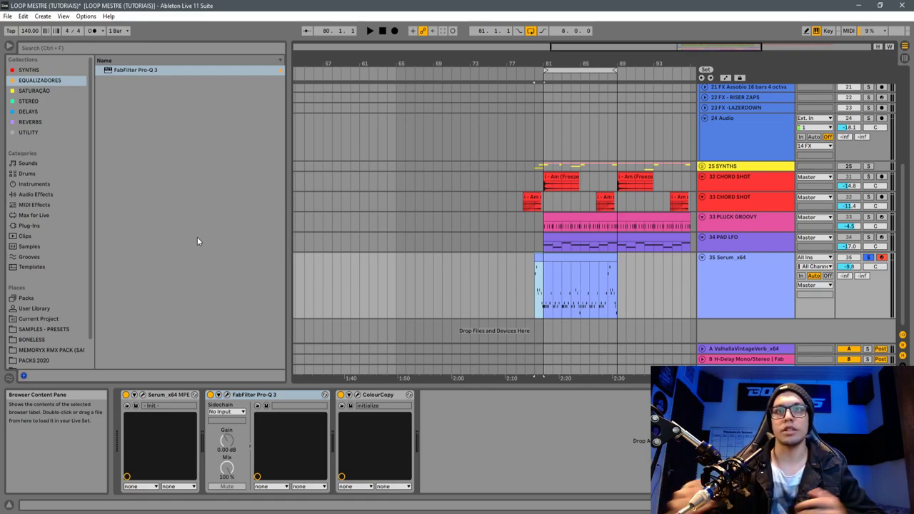
click(582, 256)
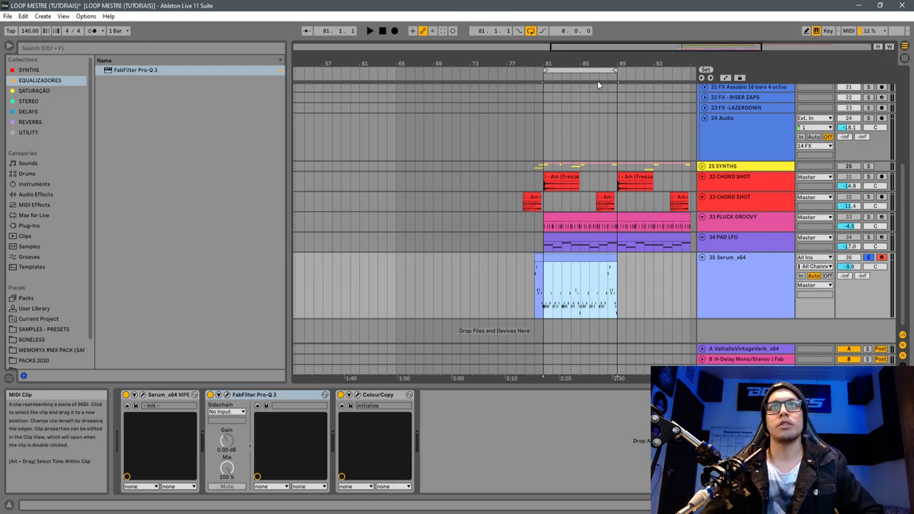
mouse_move(514, 64)
mouse_down()
mouse_move(511, 85)
mouse_move(514, 64)
mouse_up()
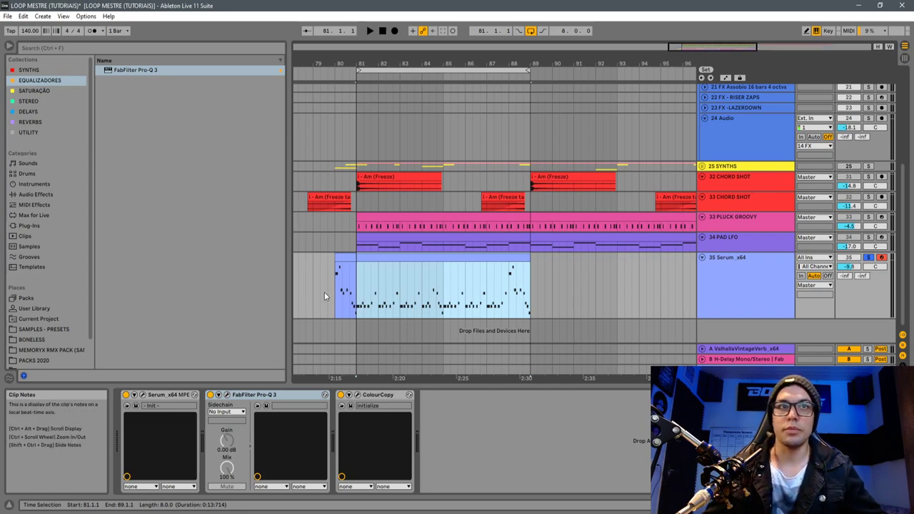
Play the arrangement from the bar 80 lead-in clip and turn off solo on track 35
click(340, 260)
key(space)
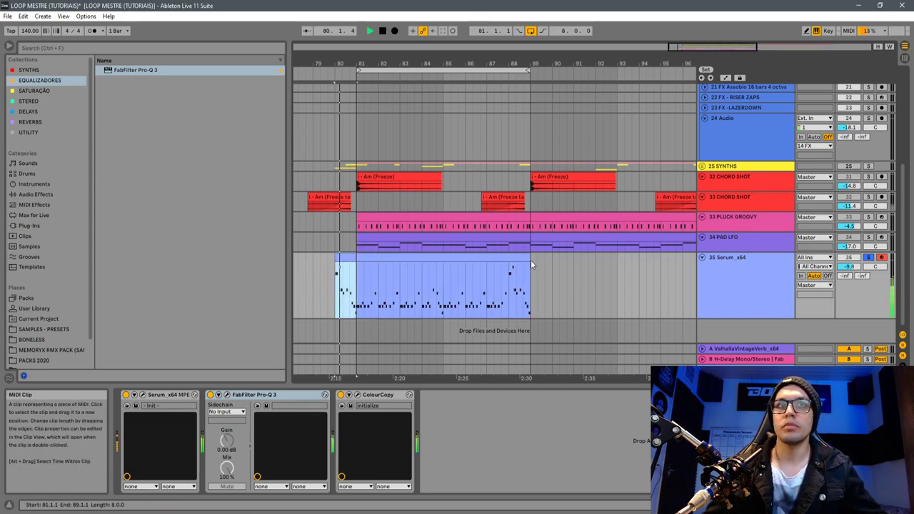
click(867, 257)
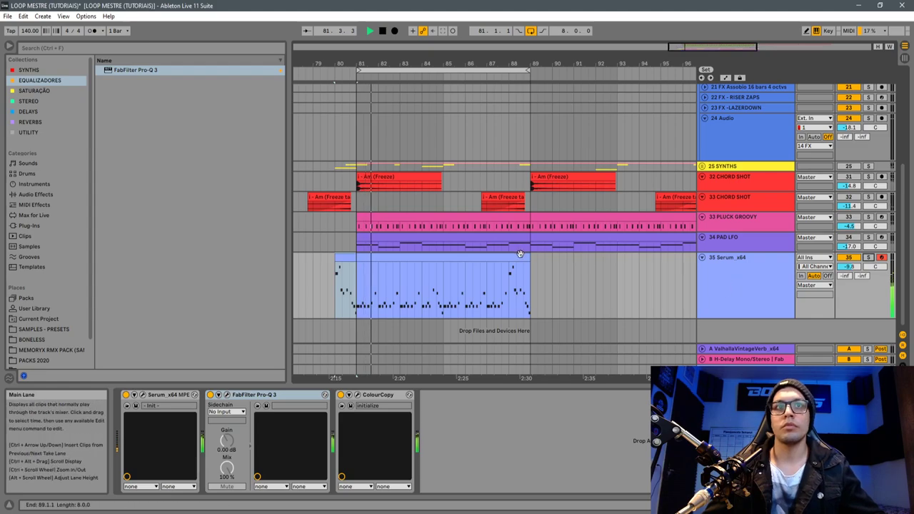
Open Serum, sweep Macro 1 and Macro 2 against the full mix, stop playback and check the effects settings
click(142, 395)
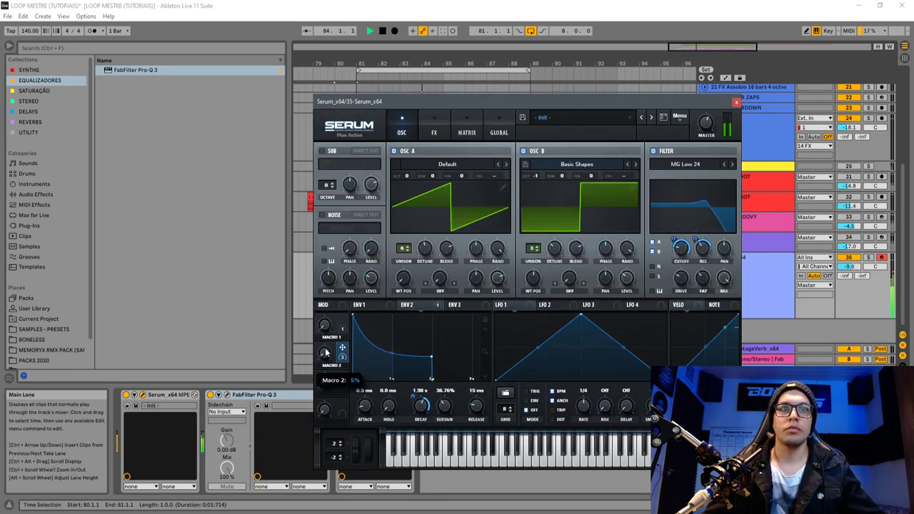
drag(328, 323, 327, 347)
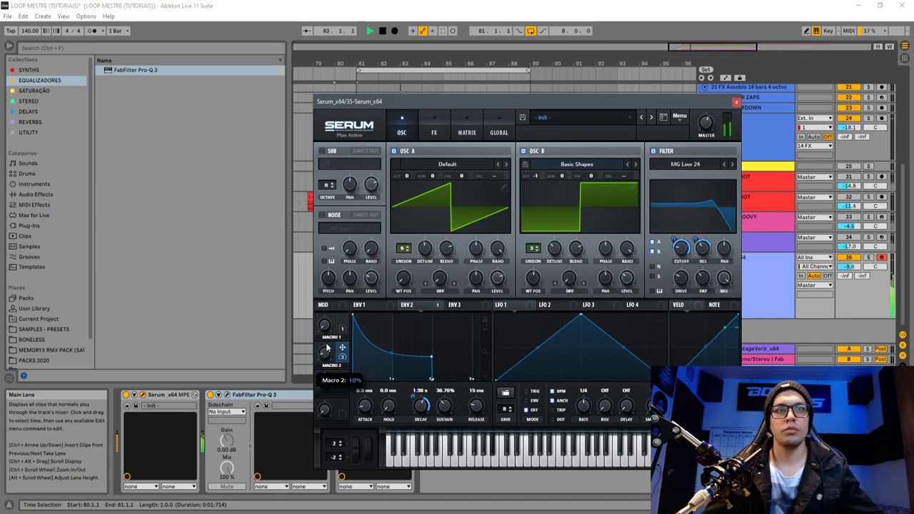
drag(325, 326, 329, 310)
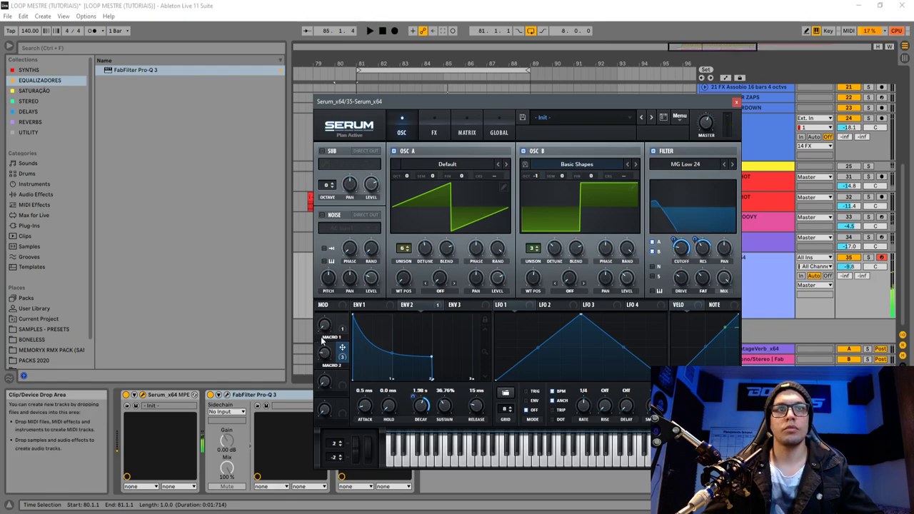
drag(327, 324, 330, 247)
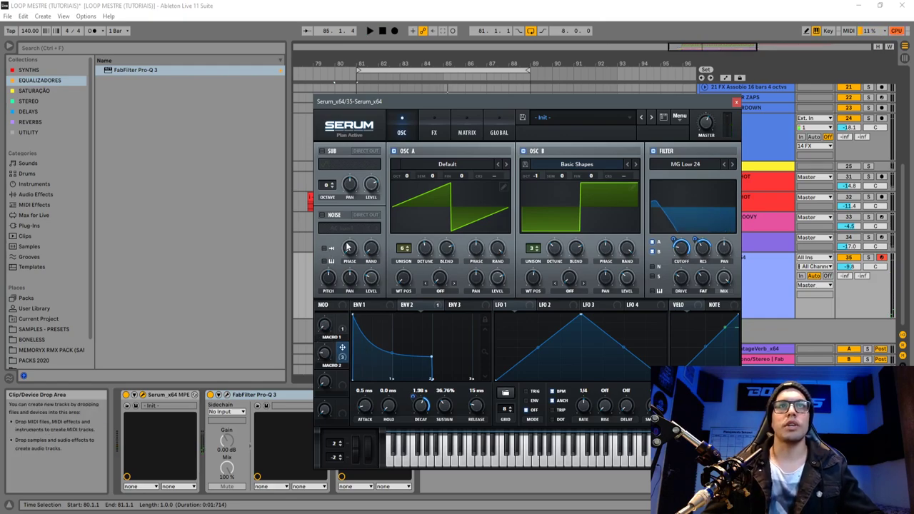
click(434, 132)
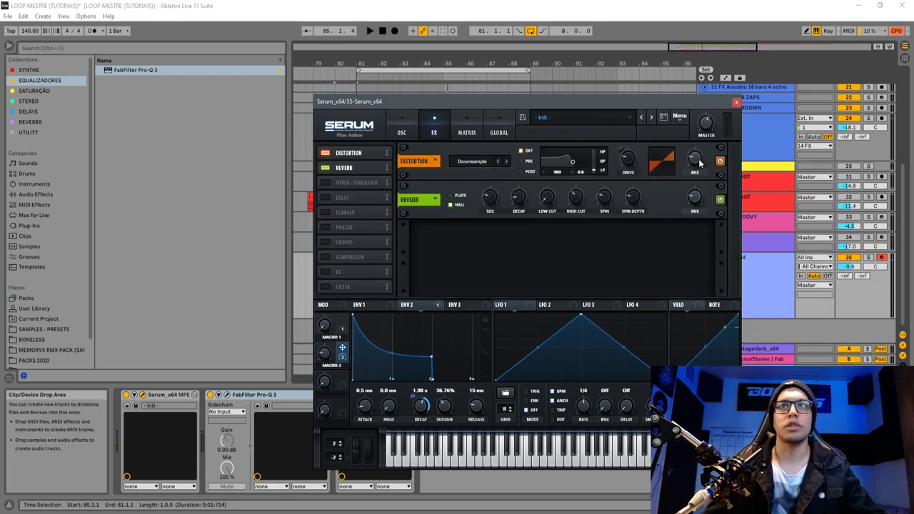
click(404, 133)
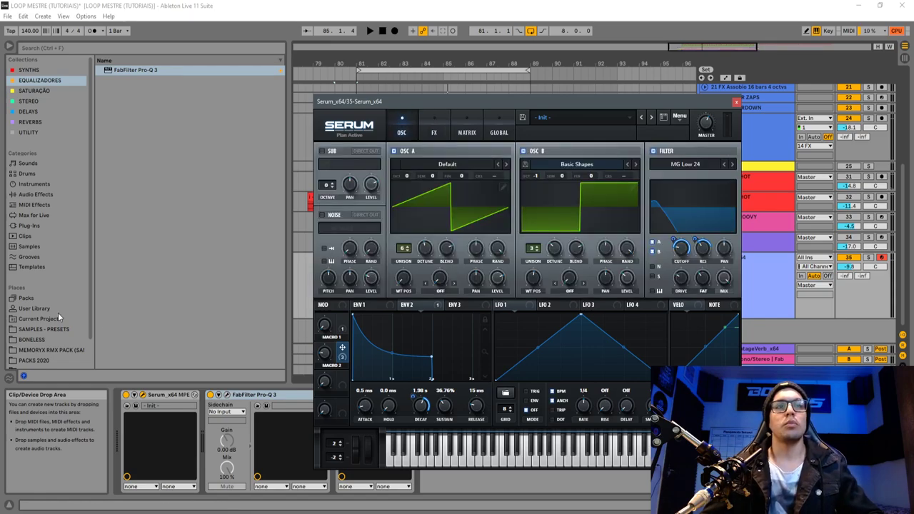
Assign Macro 1 to the drive and mix of Serum's distortion effect and solo track 35
click(434, 134)
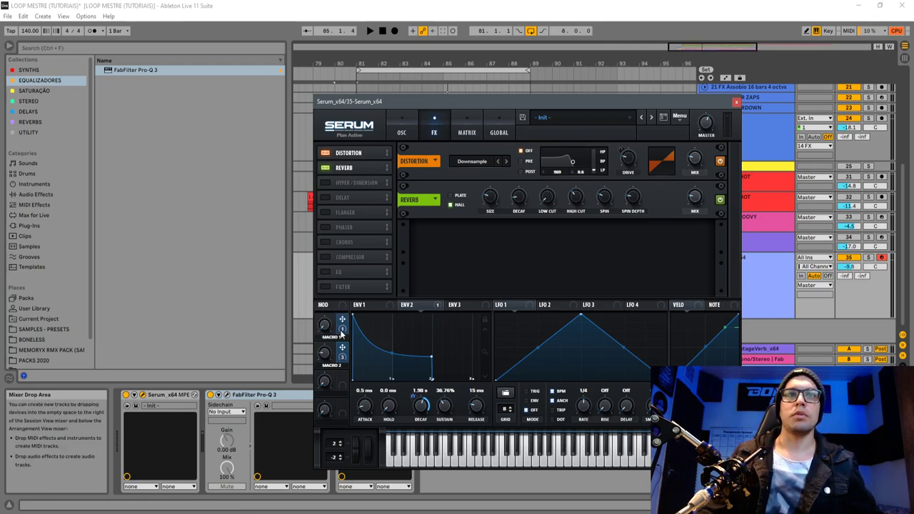
drag(342, 348, 366, 327)
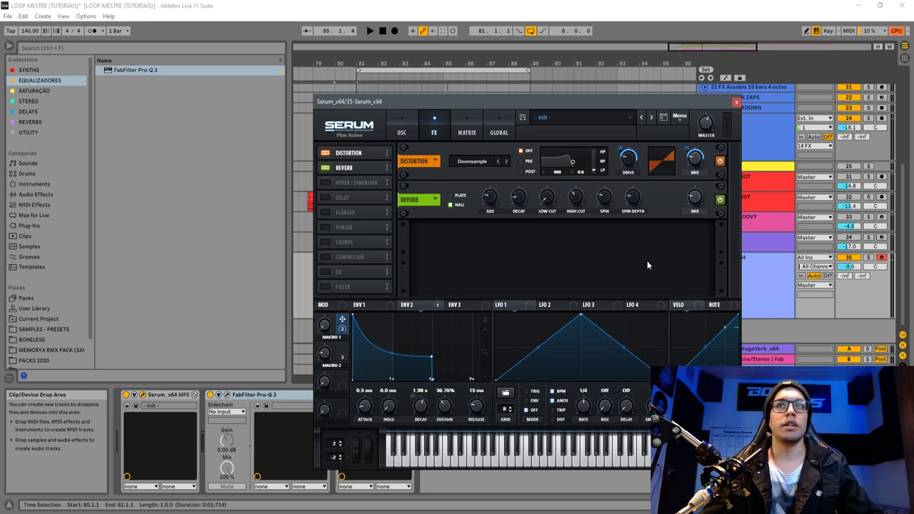
click(873, 258)
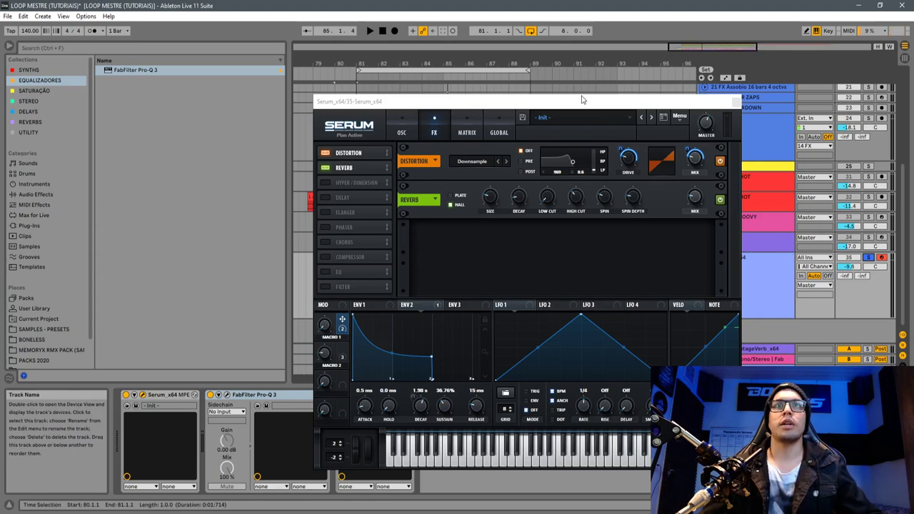
Duplicate track 35's main MIDI clip to bar 89 and set the loop to bars 93 to 97
drag(514, 107, 530, 318)
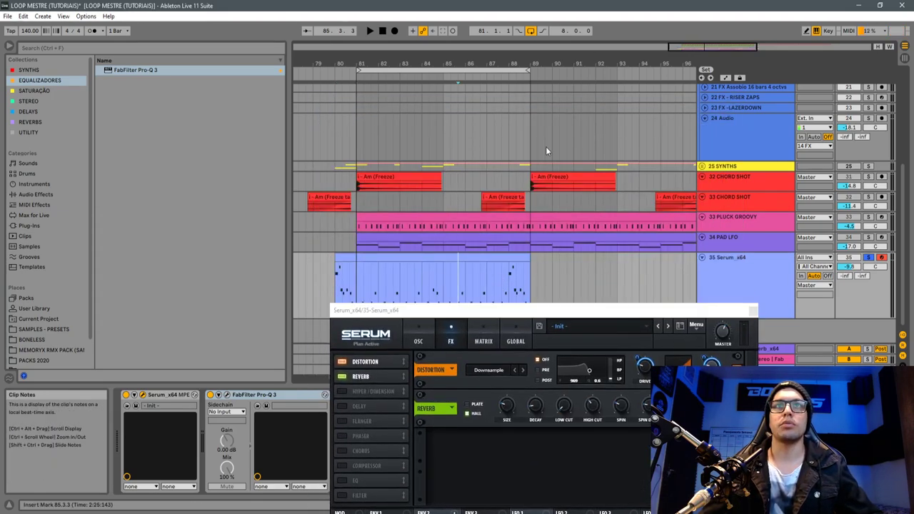
drag(450, 66, 449, 43)
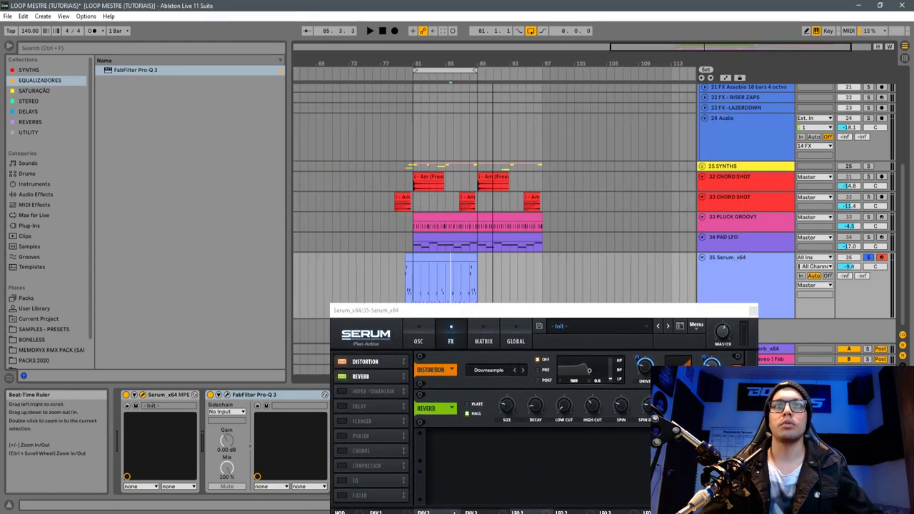
click(431, 268)
key(ctrl+d)
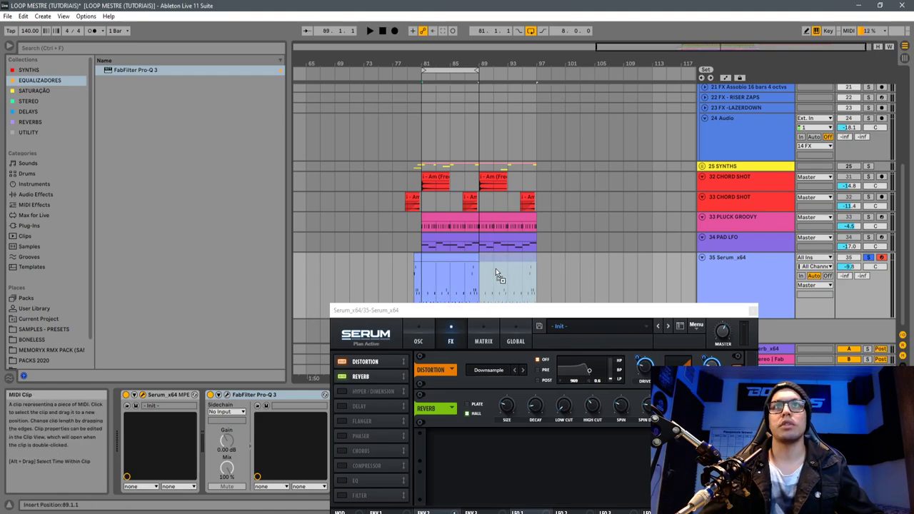
drag(509, 279, 535, 278)
key(ctrl+l)
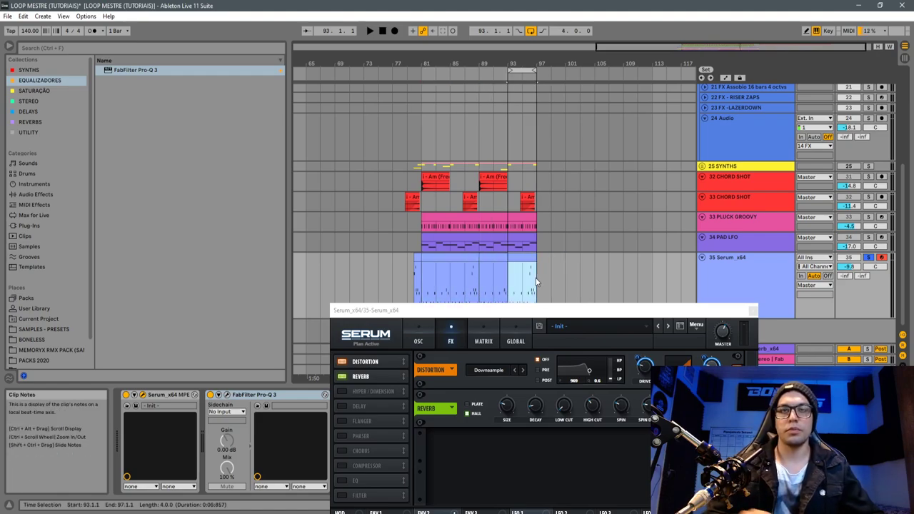
Play the four-bar loop and sweep Macro 1 to hear its effect on the distortion, then stop playback
drag(522, 307, 507, 195)
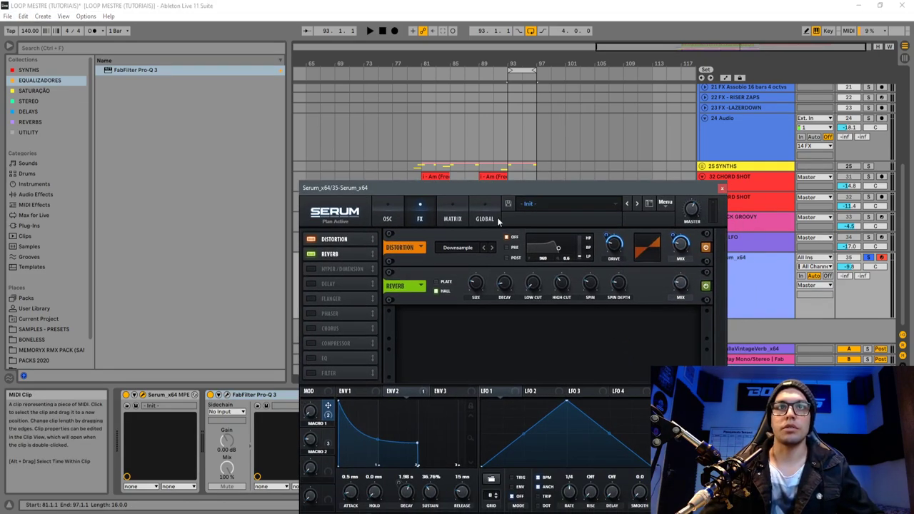
drag(431, 189, 420, 146)
key(space)
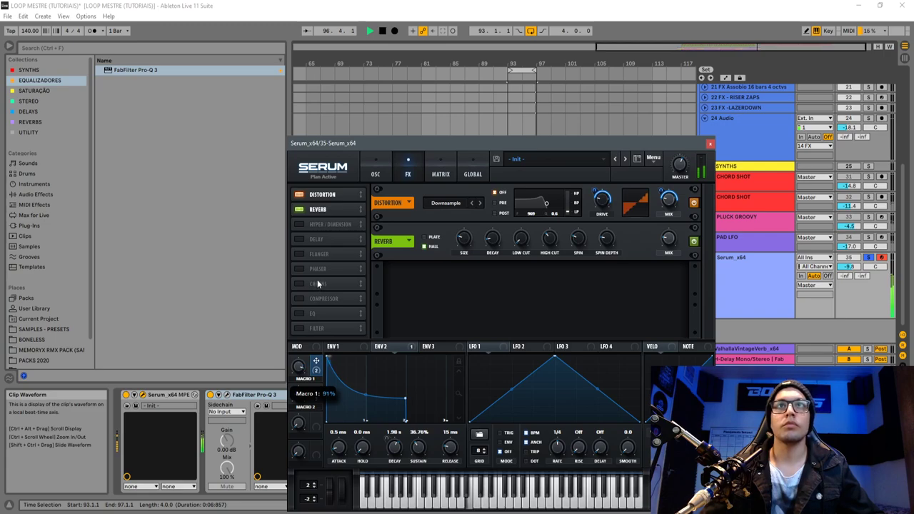
key(space)
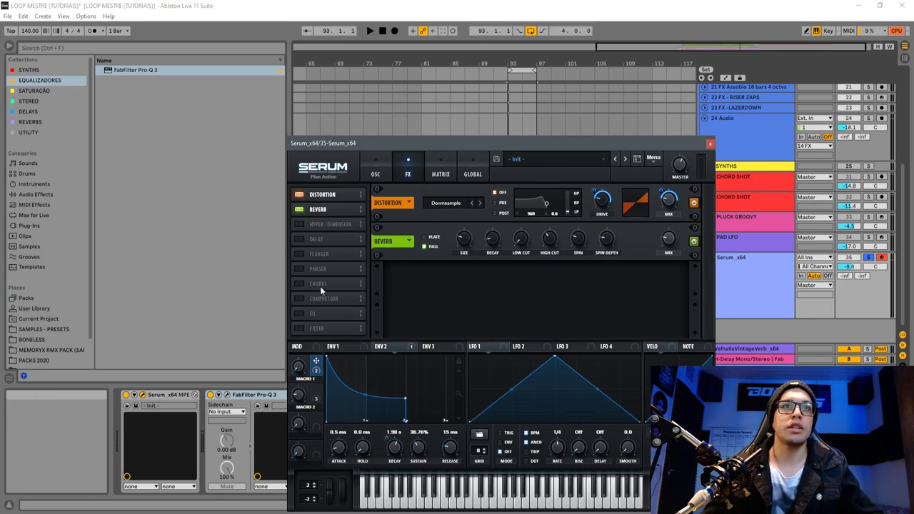
Try Serum's EQ after the reverb with its low band as a lowered high-pass, and briefly try the compressor
click(298, 315)
drag(324, 313, 350, 226)
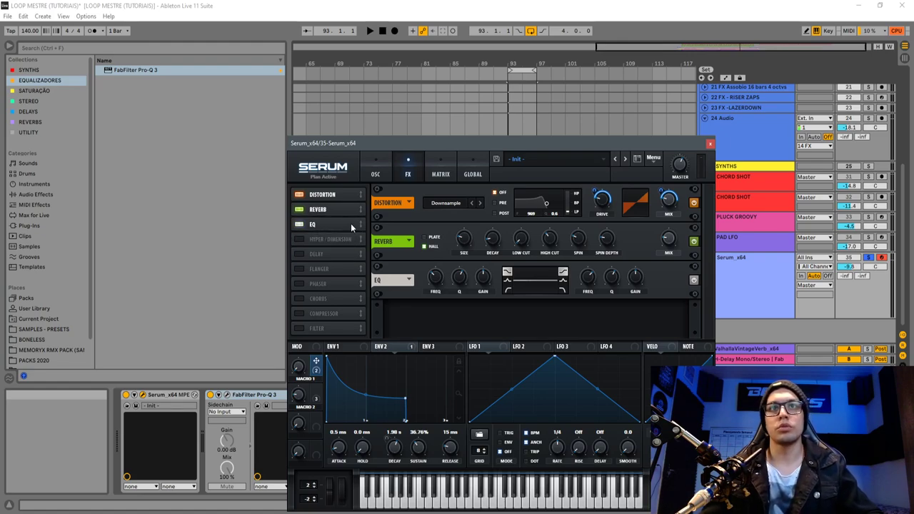
click(509, 290)
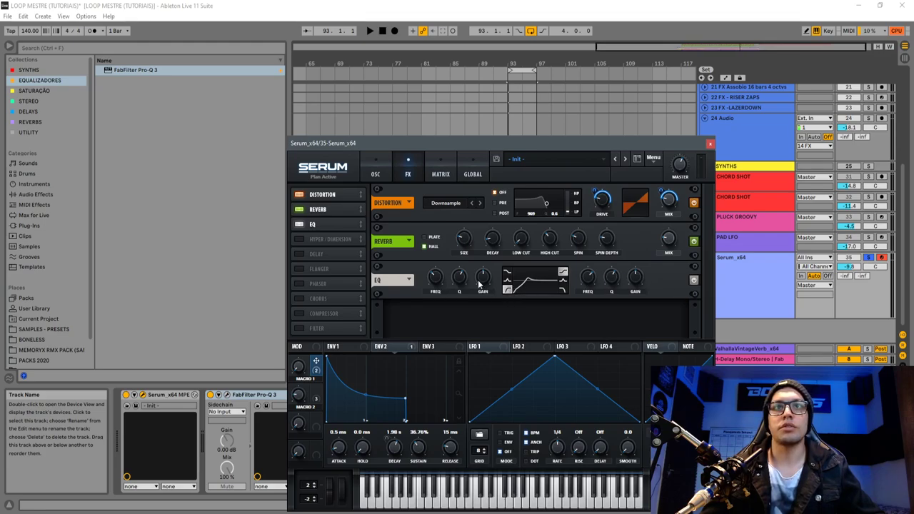
drag(437, 278, 433, 323)
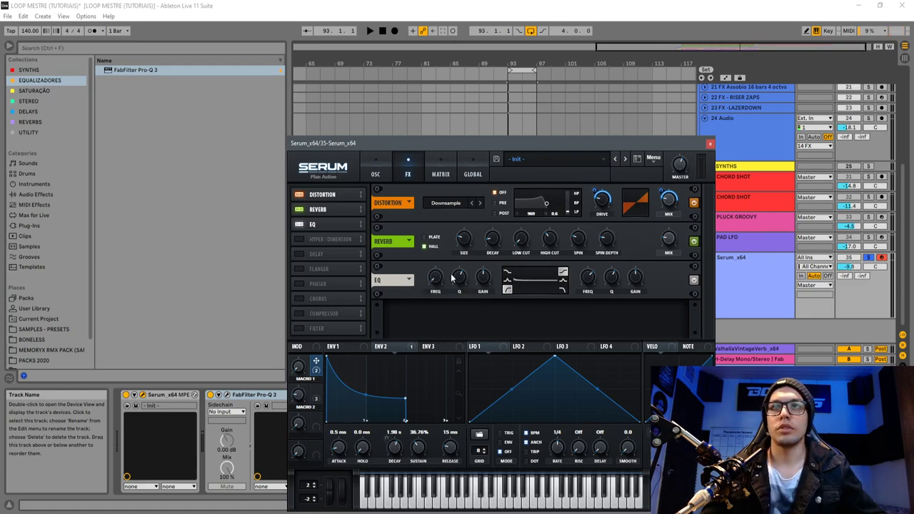
drag(436, 278, 441, 316)
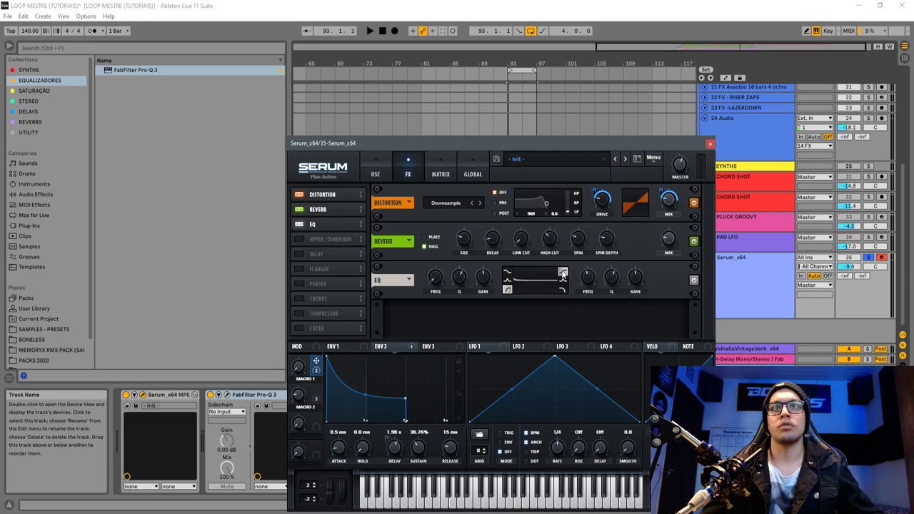
drag(636, 278, 640, 284)
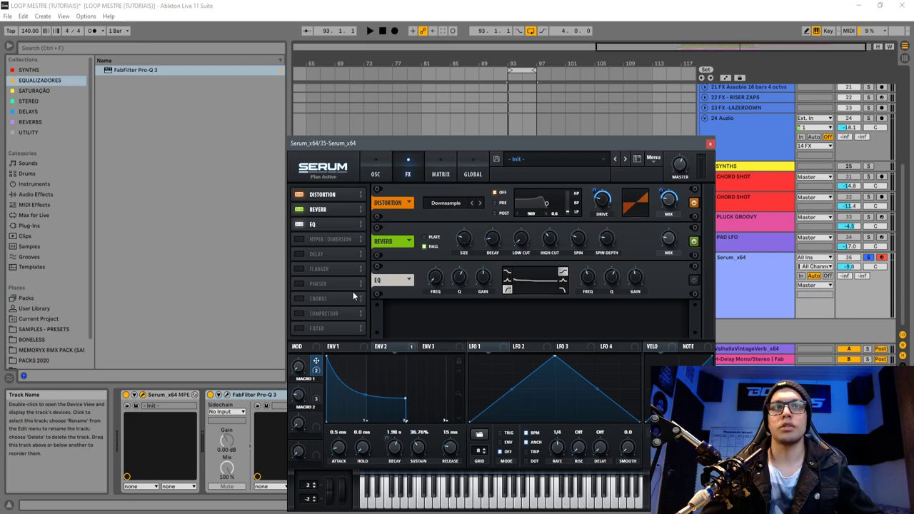
click(300, 314)
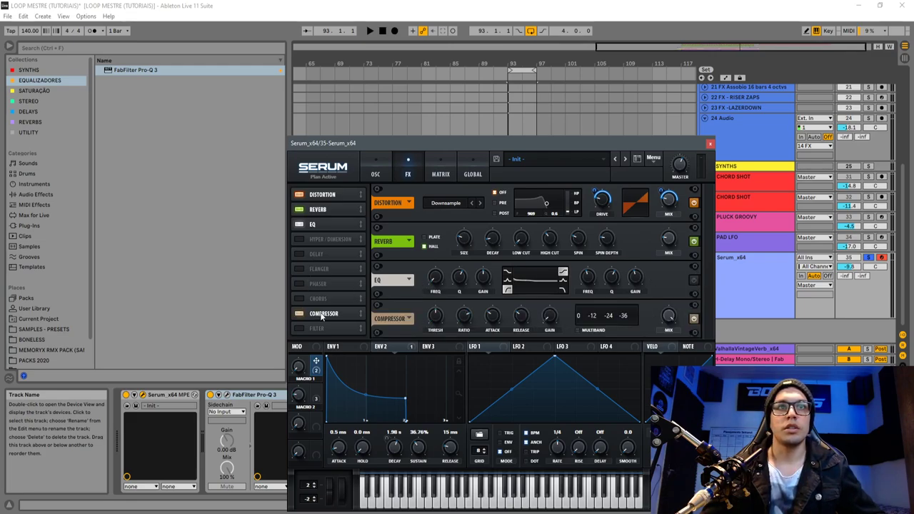
click(301, 313)
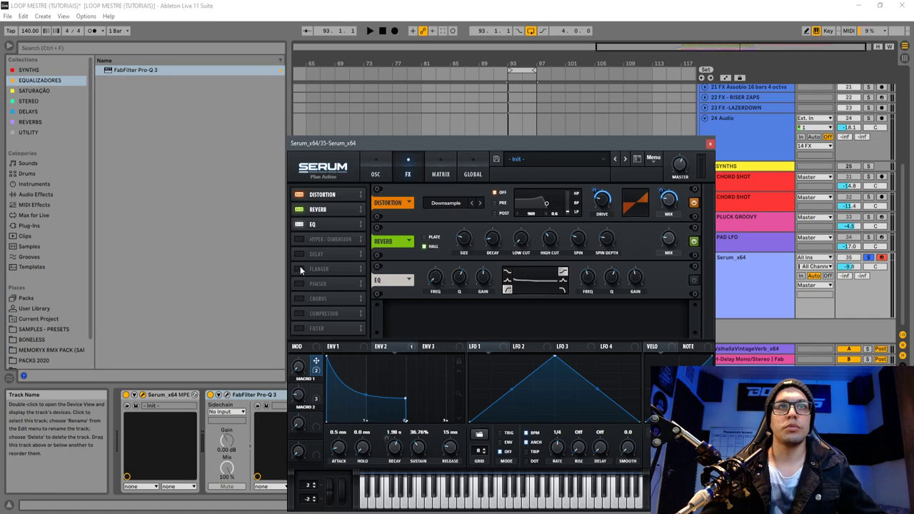
Enable Serum's filter effect instead of the EQ, place it after the reverb, set it to MG Low 24 and lower its mix
click(300, 328)
drag(316, 328, 322, 241)
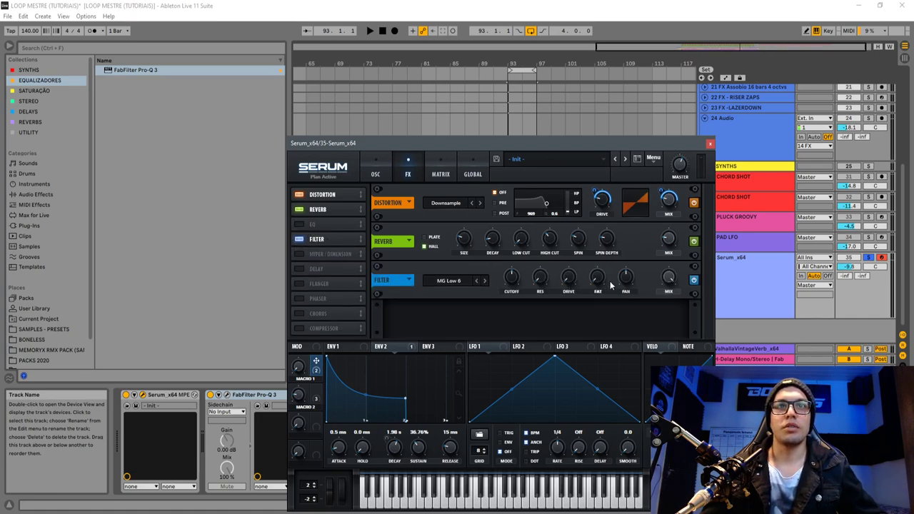
click(458, 286)
mouse_move(438, 292)
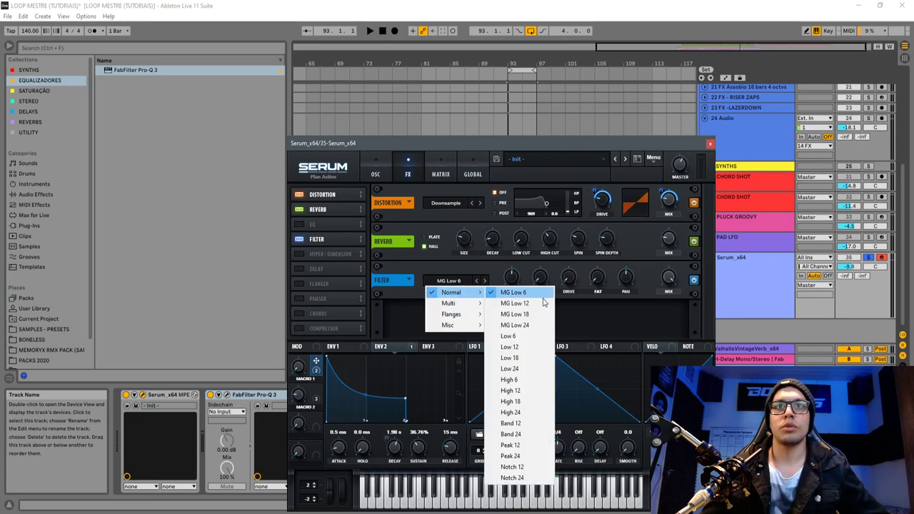
click(532, 323)
drag(671, 290, 654, 320)
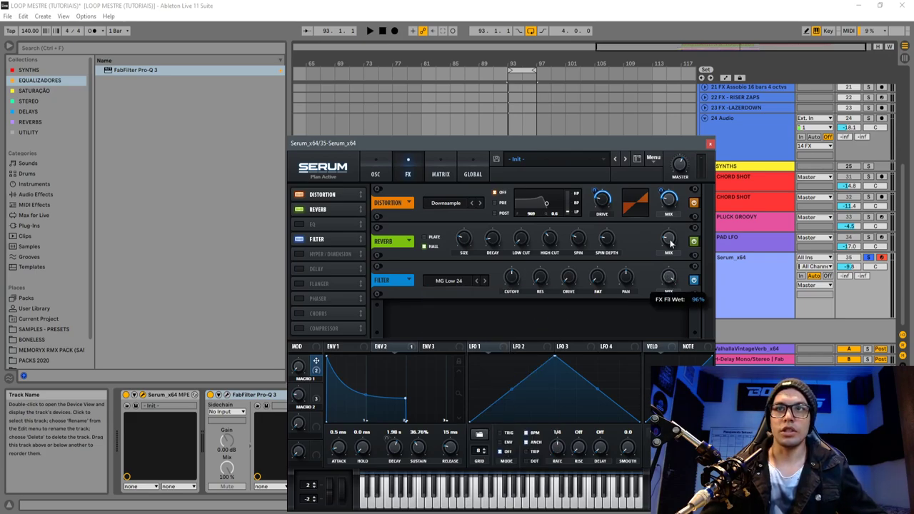
Adjust the filter effect's cutoff and assign Macro 1 to both its cutoff and mix
drag(512, 278, 505, 348)
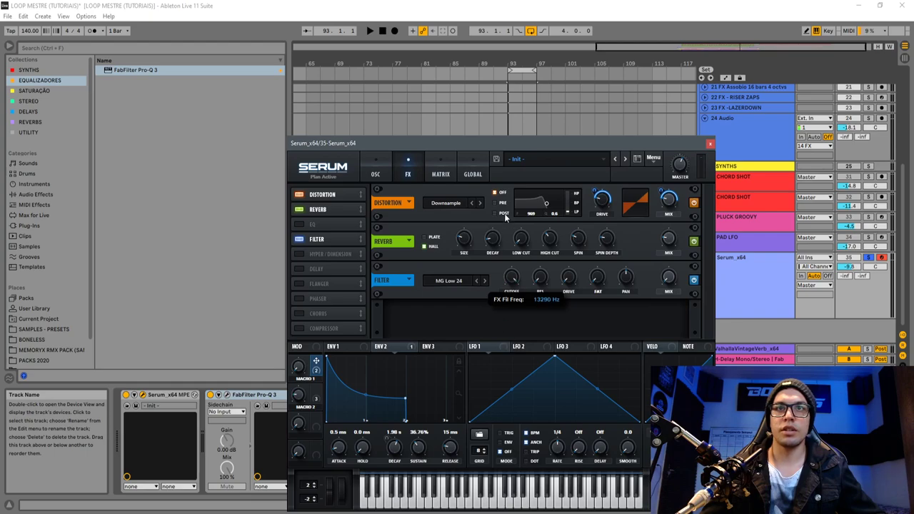
drag(505, 218, 510, 237)
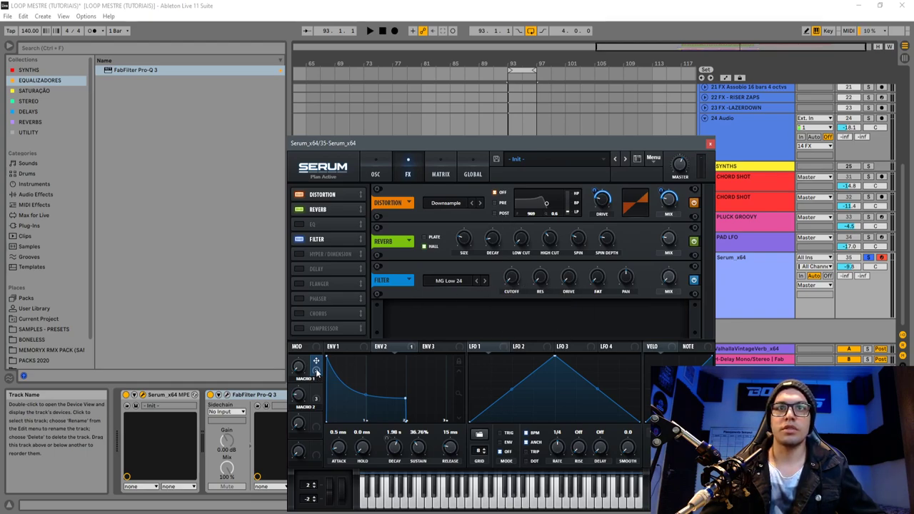
drag(319, 371, 514, 279)
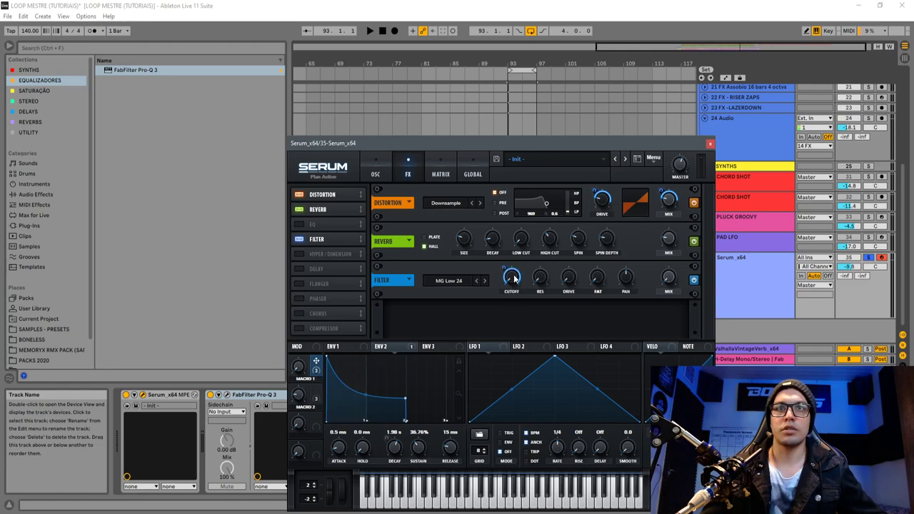
drag(662, 294, 671, 283)
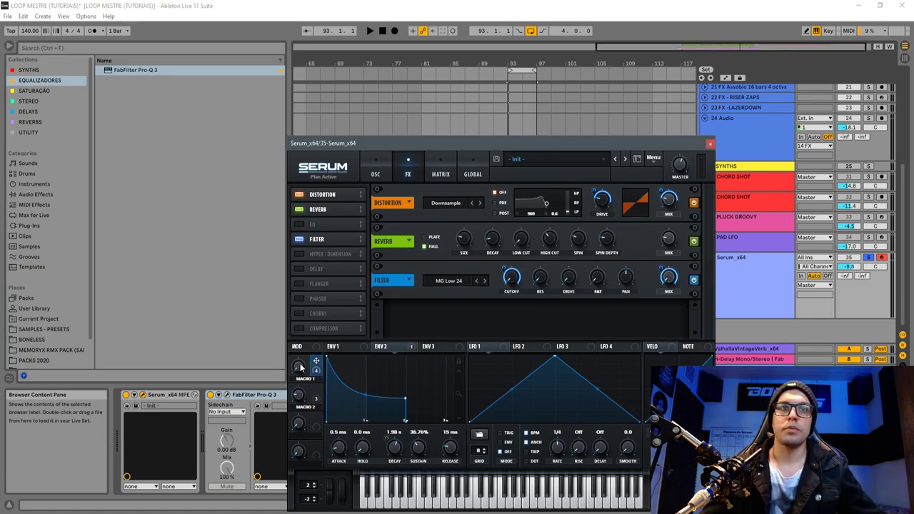
Audition Macro 1 with the filter effect in the loop and change the filter type to High 24
key(space)
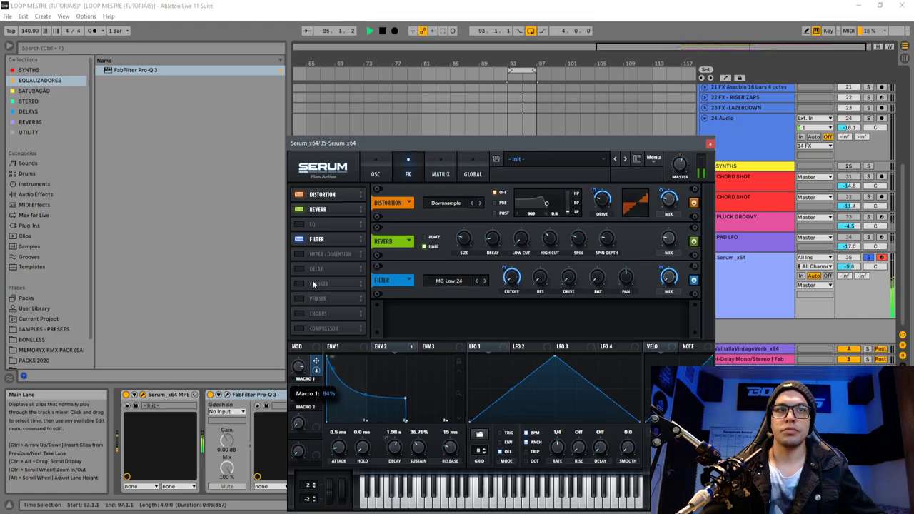
key(space)
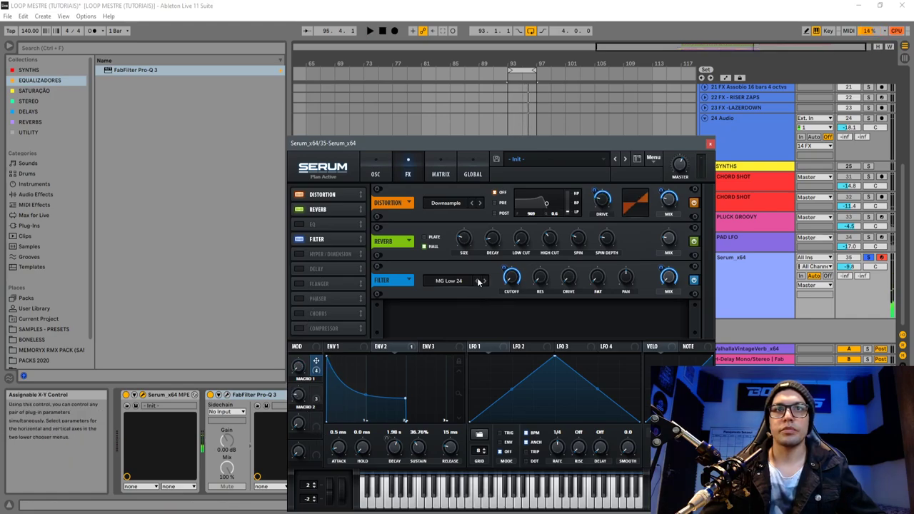
click(460, 281)
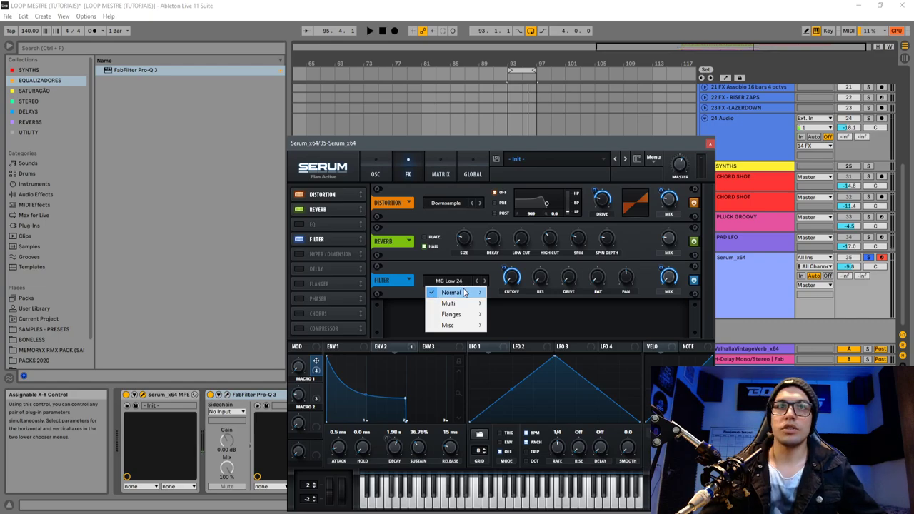
mouse_move(464, 292)
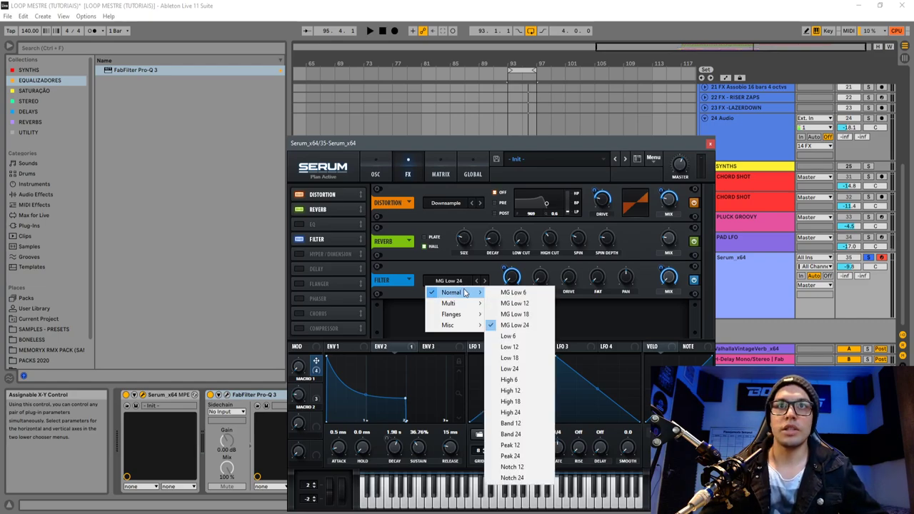
click(532, 414)
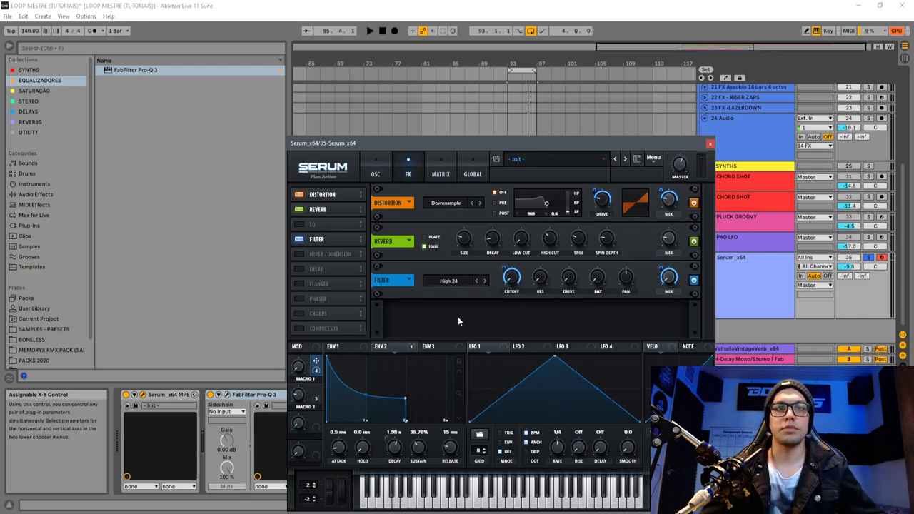
Play the loop and sweep Macro 1 to audition the High 24 filter, then stop playback
mouse_move(513, 279)
key(space)
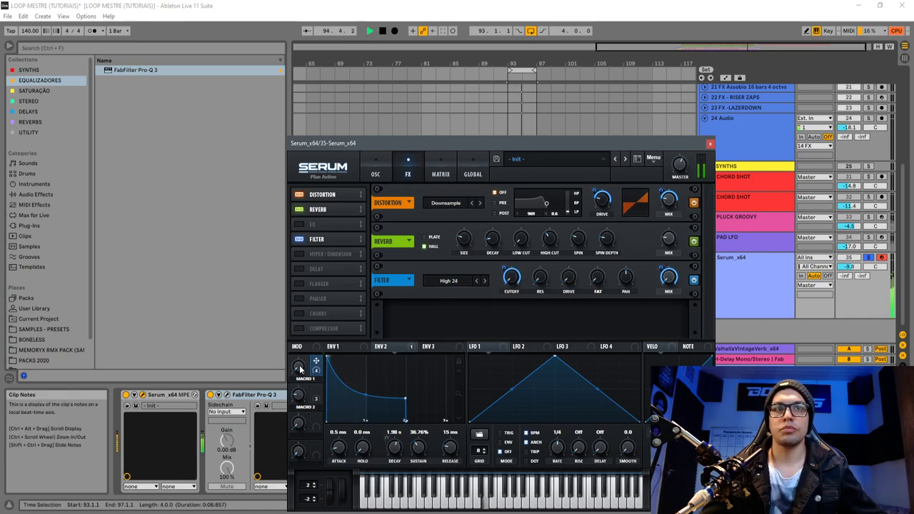
drag(307, 336, 317, 287)
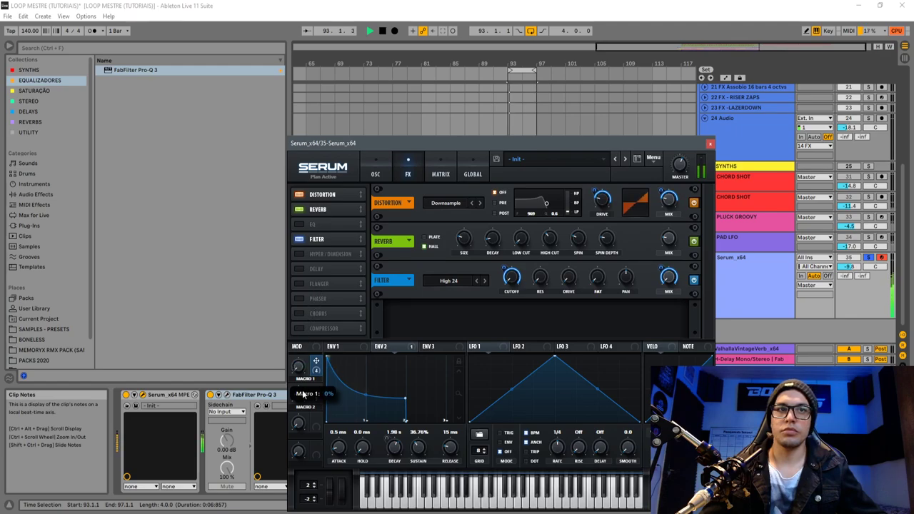
key(space)
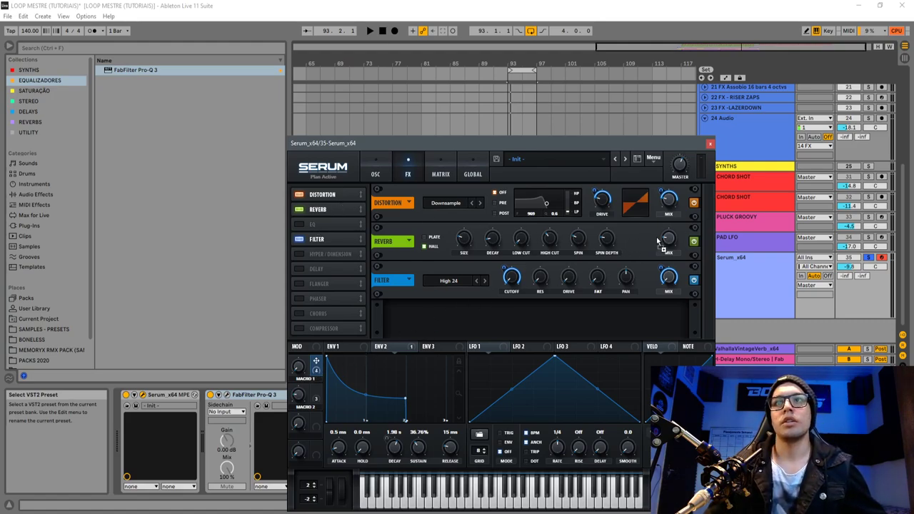
Assign Macro 1 to the reverb's mix and decay and close Serum
mouse_move(664, 244)
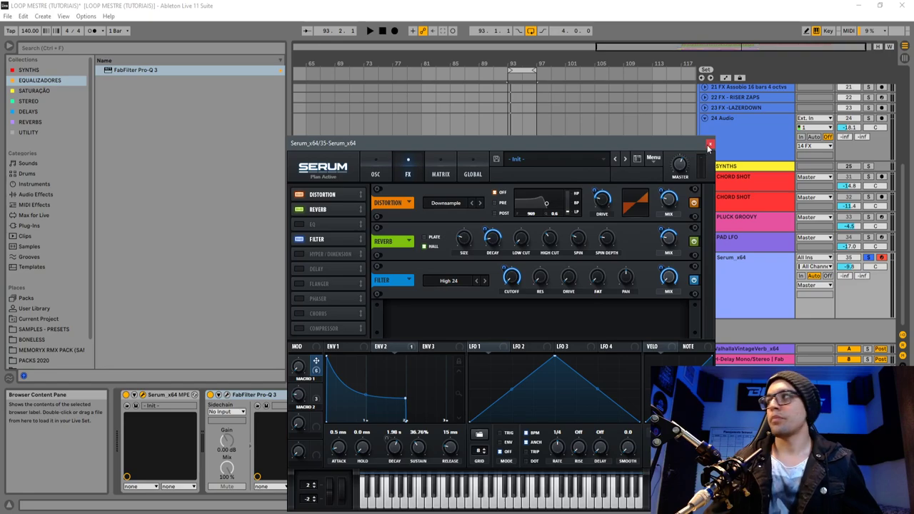
click(708, 146)
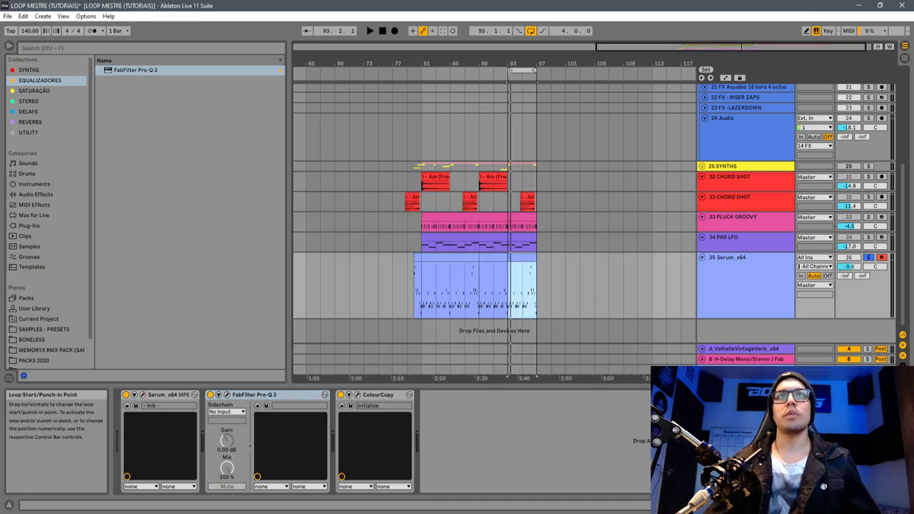
Extend the arrangement loop to 16 bars, from bar 81 to bar 97
drag(509, 70, 426, 70)
drag(484, 63, 485, 86)
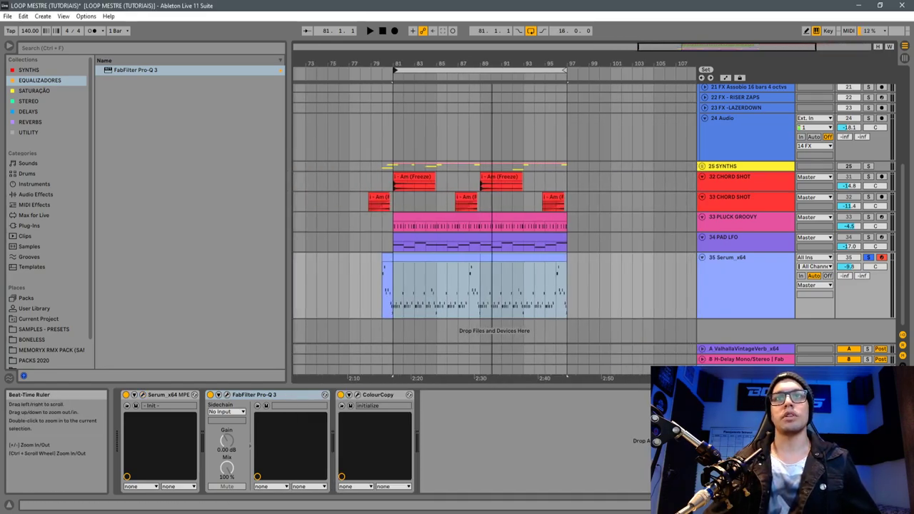
Shrink track 35's height and bring it into the full mix at -12.0 dB with solo off
click(757, 314)
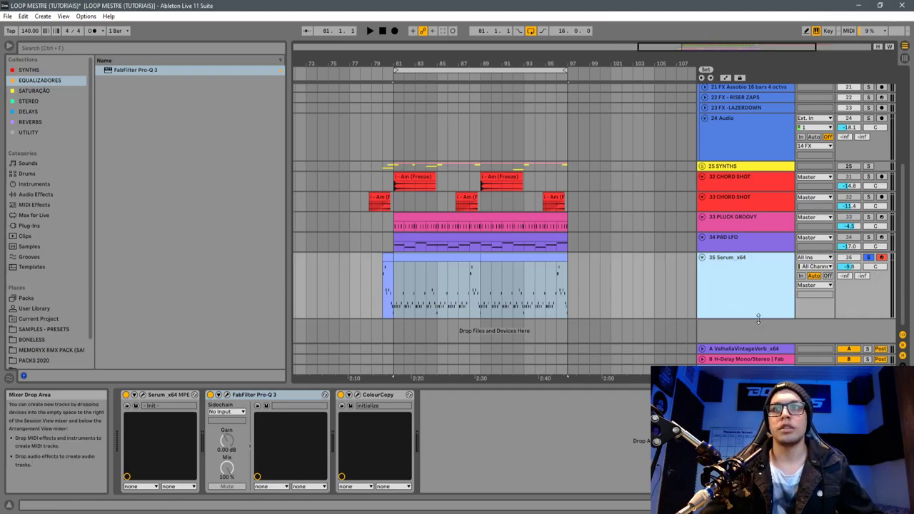
drag(758, 320, 758, 290)
drag(849, 266, 848, 275)
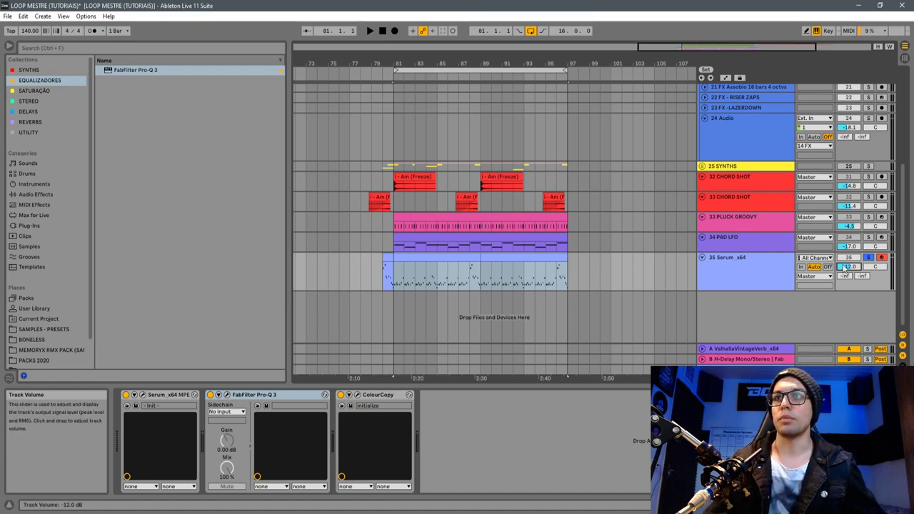
click(868, 257)
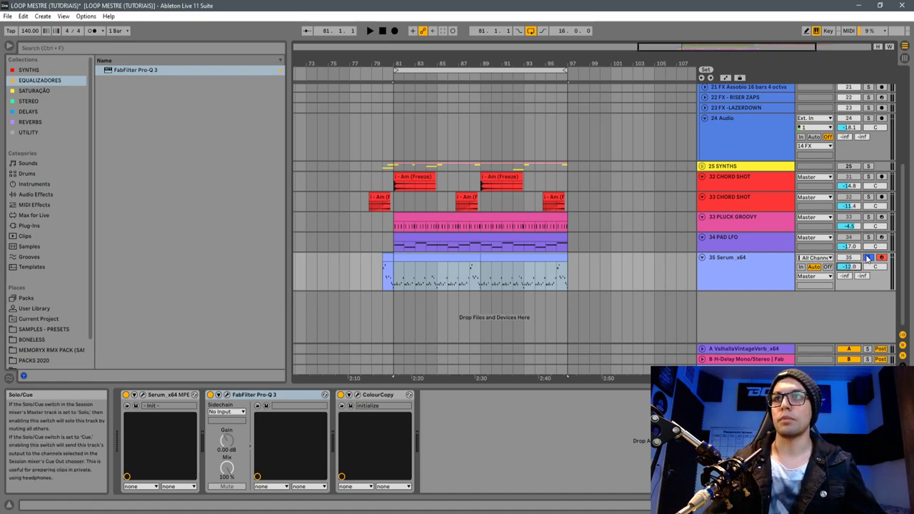
Play the full loop from bar 79 with Serum open, sweep Macro 2 to audition the synth in the mix, and stop playback
click(373, 260)
key(space)
key(ctrl+alt+p)
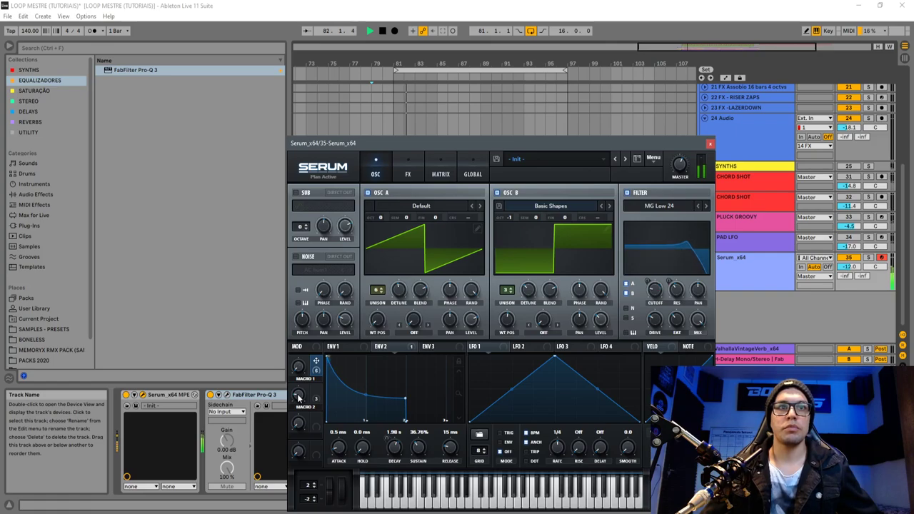
drag(298, 398, 307, 300)
mouse_move(302, 362)
key(space)
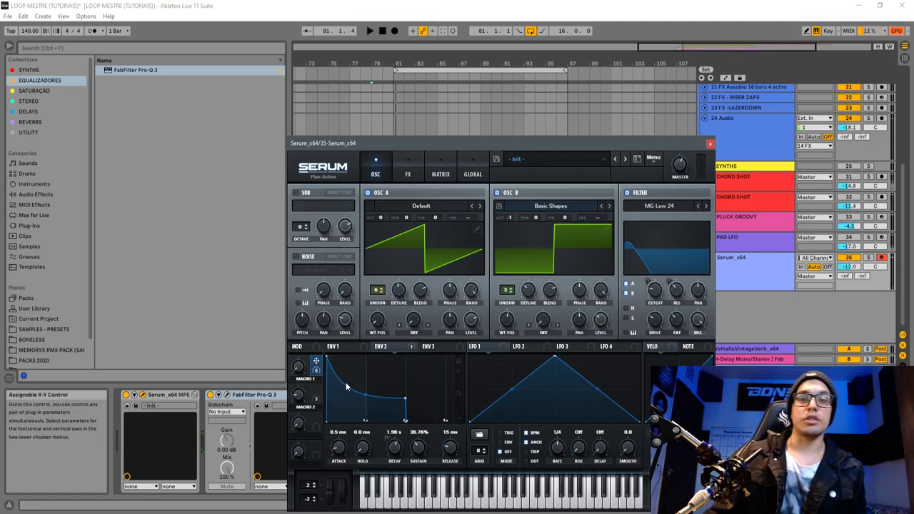
Review Serum's oscillator and effects pages, ending on the effects chain, and reposition the plugin window
click(408, 175)
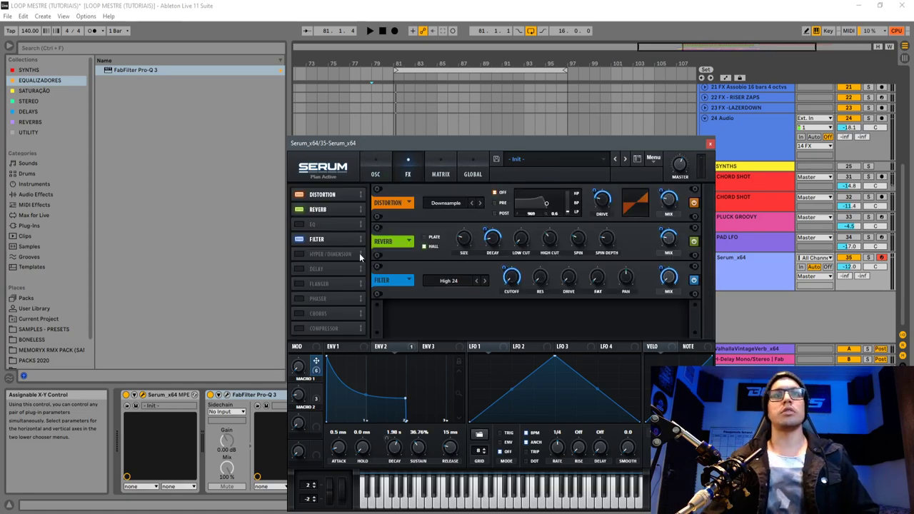
click(386, 176)
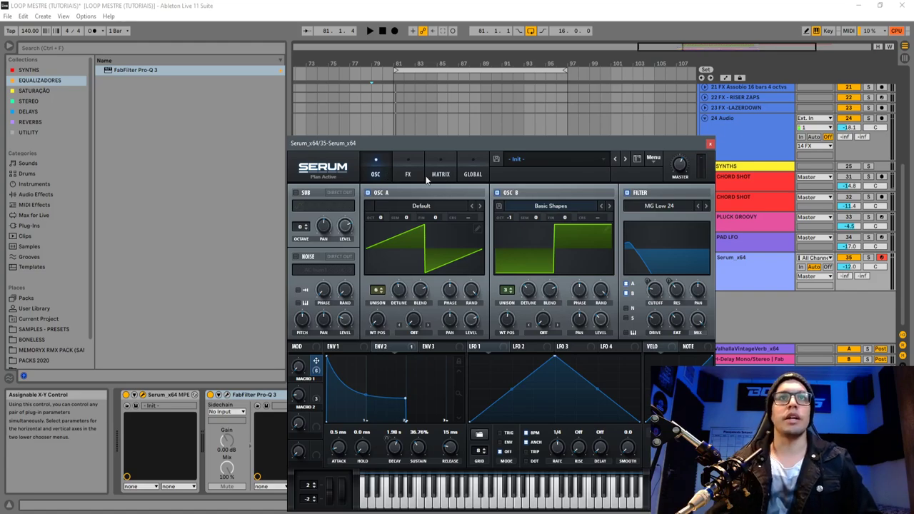
click(411, 176)
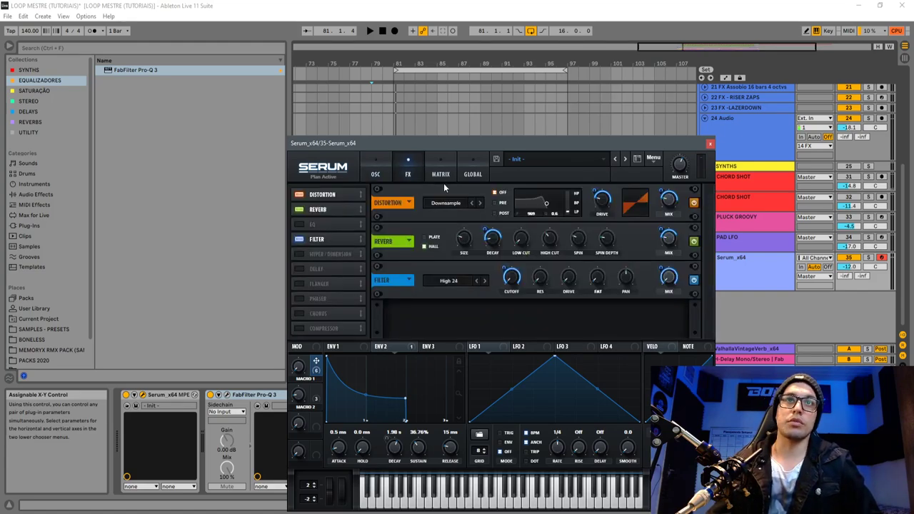
drag(491, 142, 445, 94)
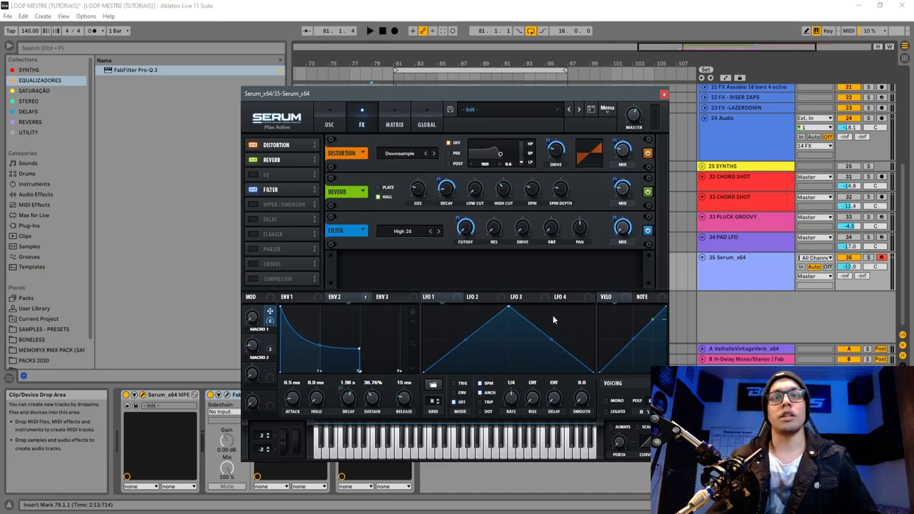
drag(481, 91, 469, 133)
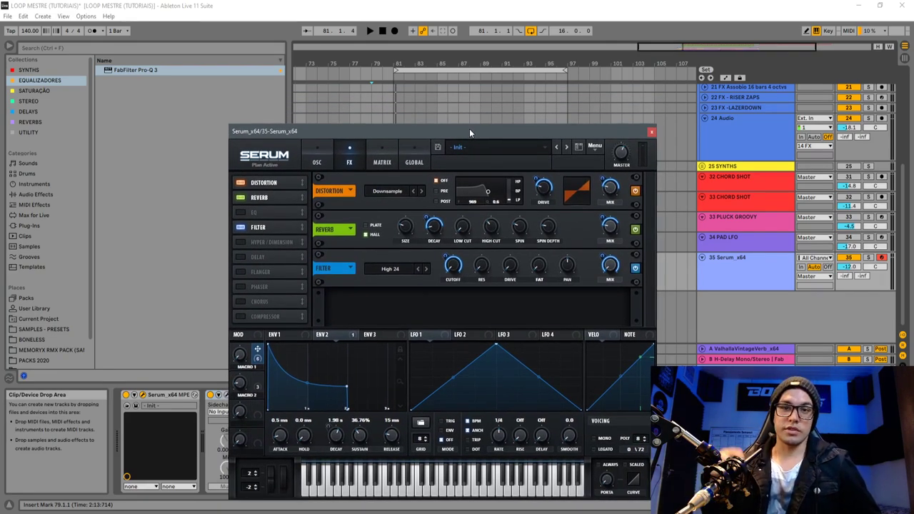